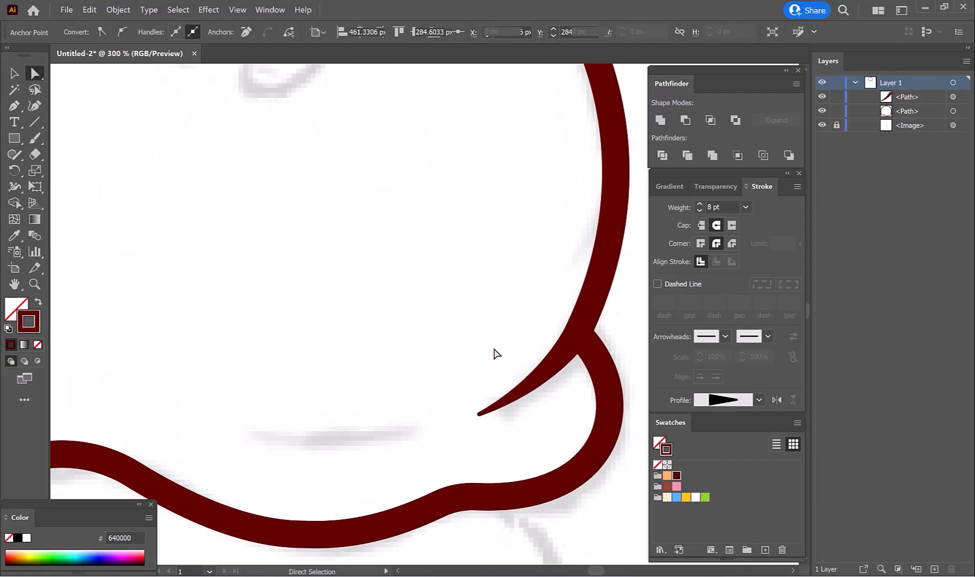
Draw a tapered 8 pt crease line curving inward from the left notch of the scoop outline.
click(197, 368)
scroll(246, 401, up, 2)
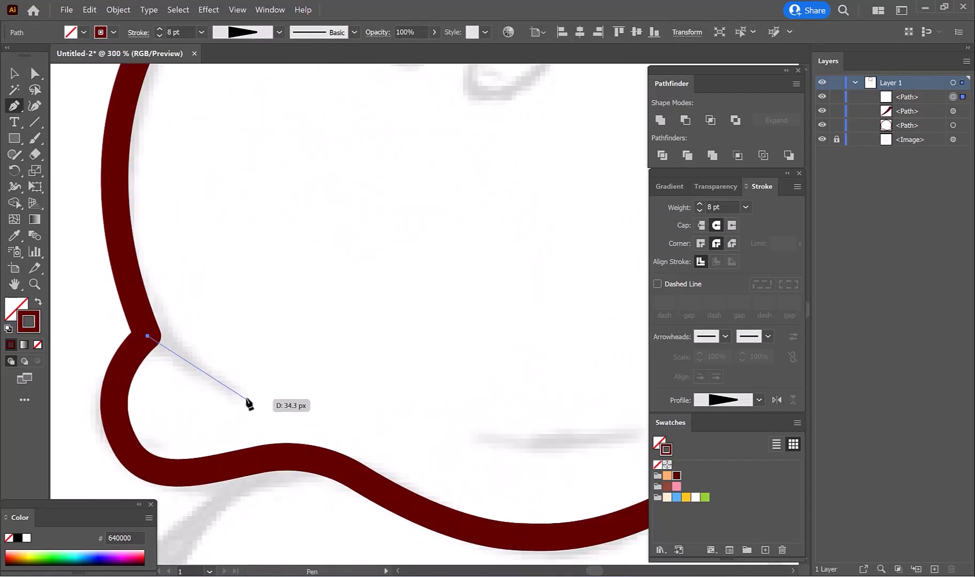
drag(316, 415, 315, 415)
scroll(293, 394, down, 2)
key(v)
click(438, 385)
Draw a short curved crease near the scoop's lower edge with a 5 pt stroke and the lens-shaped width profile.
click(759, 400)
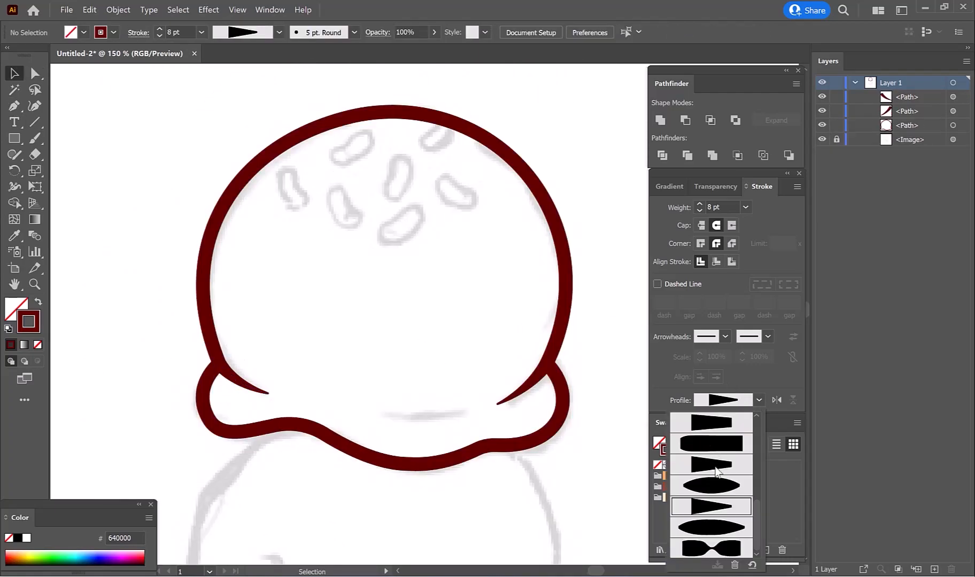
click(715, 489)
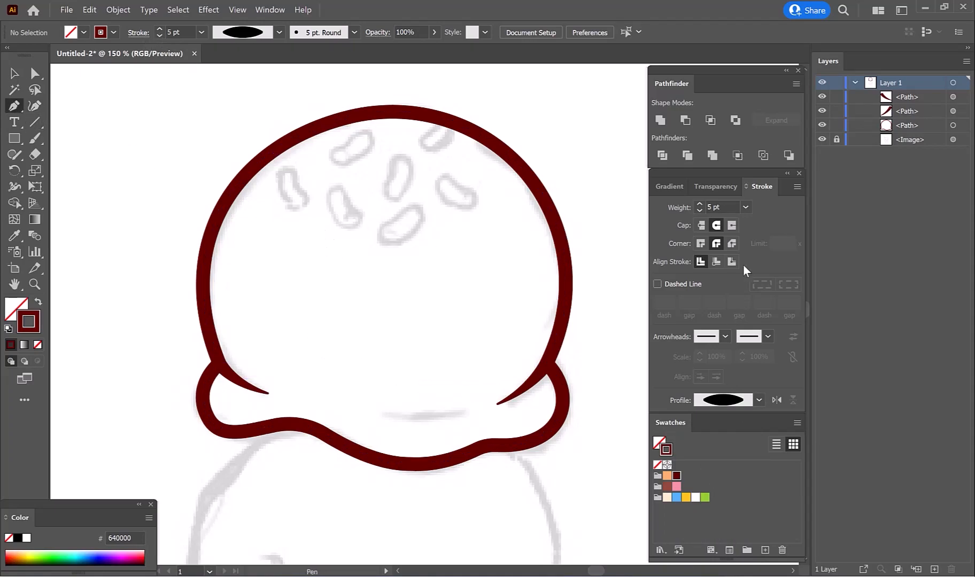
scroll(380, 418, up, 1)
click(377, 412)
drag(500, 412, 523, 404)
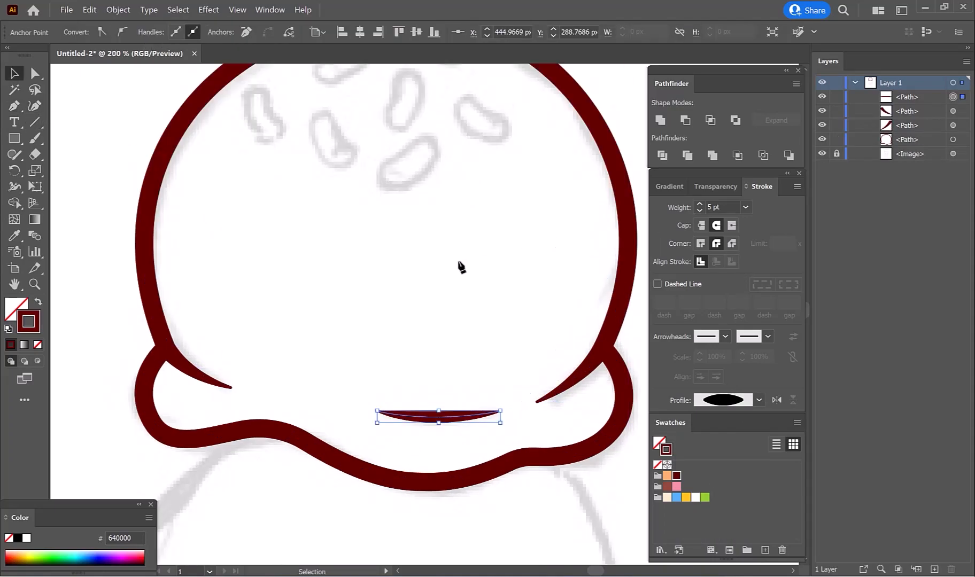
click(458, 262)
scroll(455, 269, down, 1)
Outline the lowest sketched sprinkle with a closed four-point path, using a uniform 6 pt stroke.
drag(445, 268, 440, 293)
drag(416, 248, 410, 277)
click(516, 185)
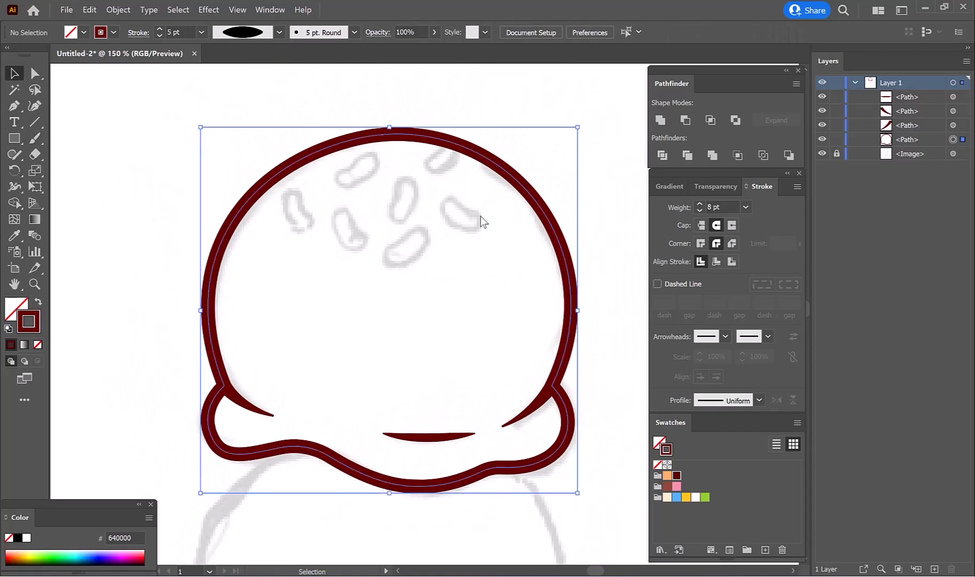
click(487, 218)
scroll(404, 243, up, 3)
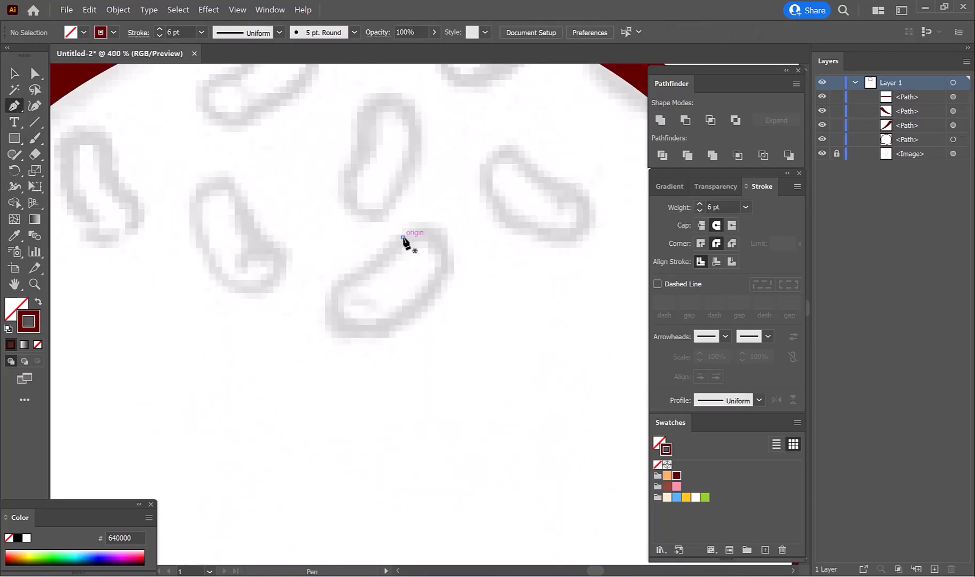
click(402, 236)
click(344, 290)
click(439, 275)
click(403, 237)
Bend the long sides and both ends of the four-point sprinkle path into a rounded bean shape.
scroll(414, 306, up, 1)
drag(403, 299, 412, 310)
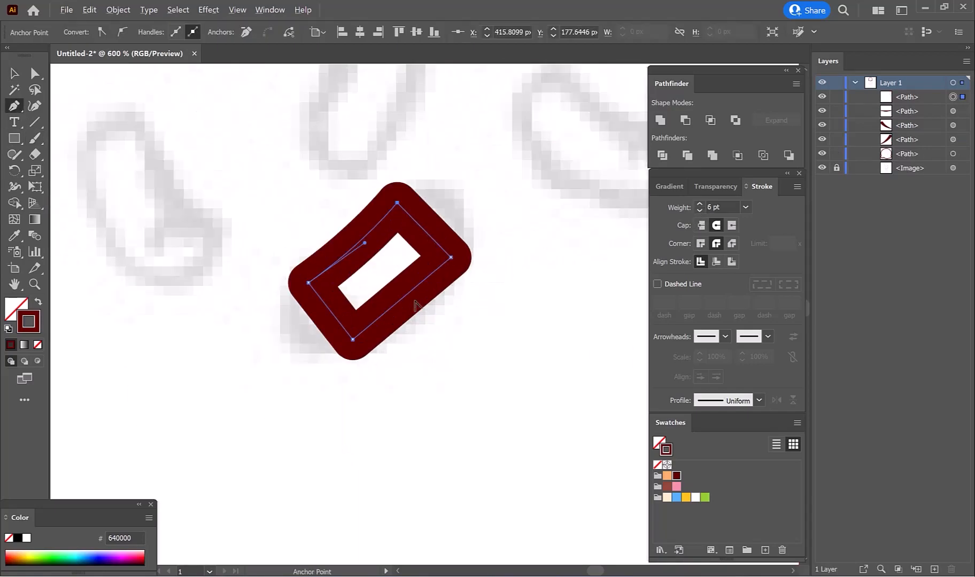
drag(332, 312, 309, 315)
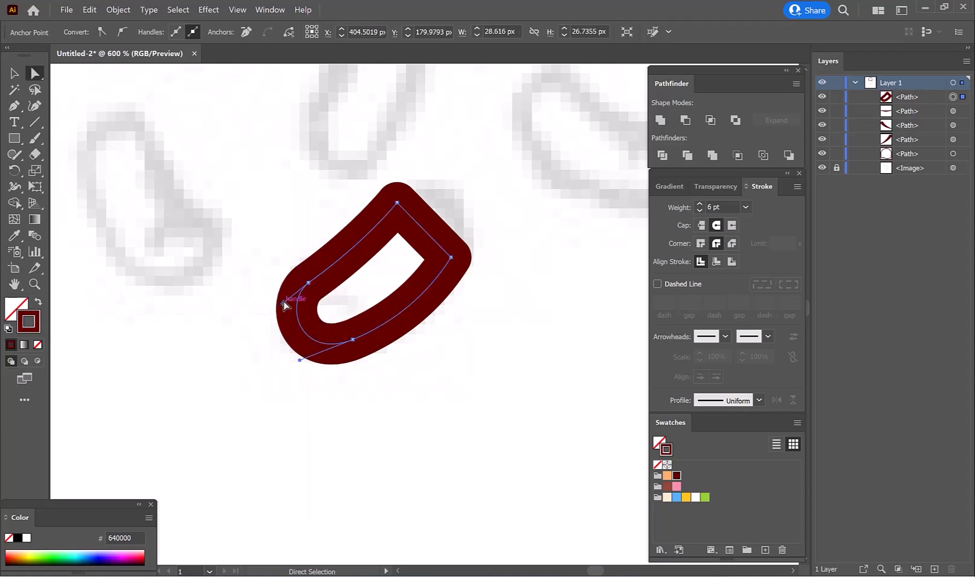
drag(408, 220, 447, 224)
drag(492, 202, 482, 206)
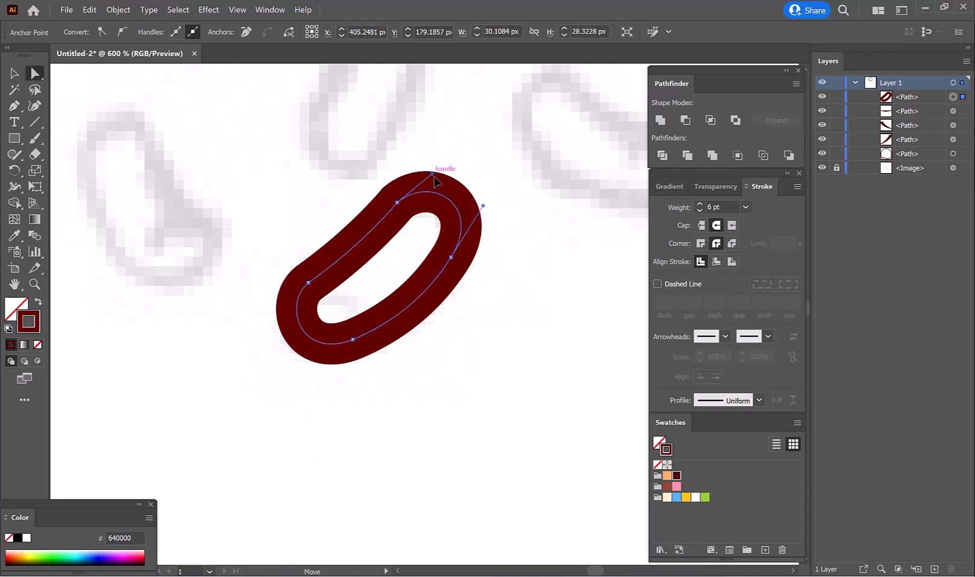
Fine-tune the direction handles of the sprinkle's anchor points to smooth its bean-shaped contour.
click(396, 202)
click(426, 251)
click(352, 339)
scroll(349, 335, up, 1)
drag(356, 344, 364, 350)
scroll(365, 349, up, 5)
drag(307, 326, 315, 334)
scroll(333, 336, down, 5)
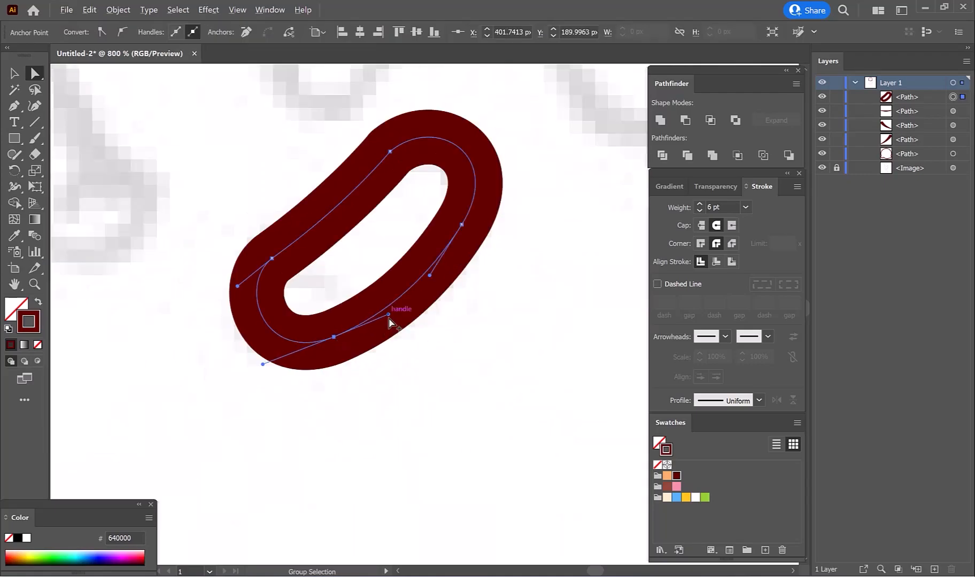
Duplicate the sprinkle path, turn the copy's stroke into a blue fill and send it behind the outline.
scroll(391, 315, down, 3)
key(v)
scroll(477, 304, down, 3)
key(a)
key(shift+x)
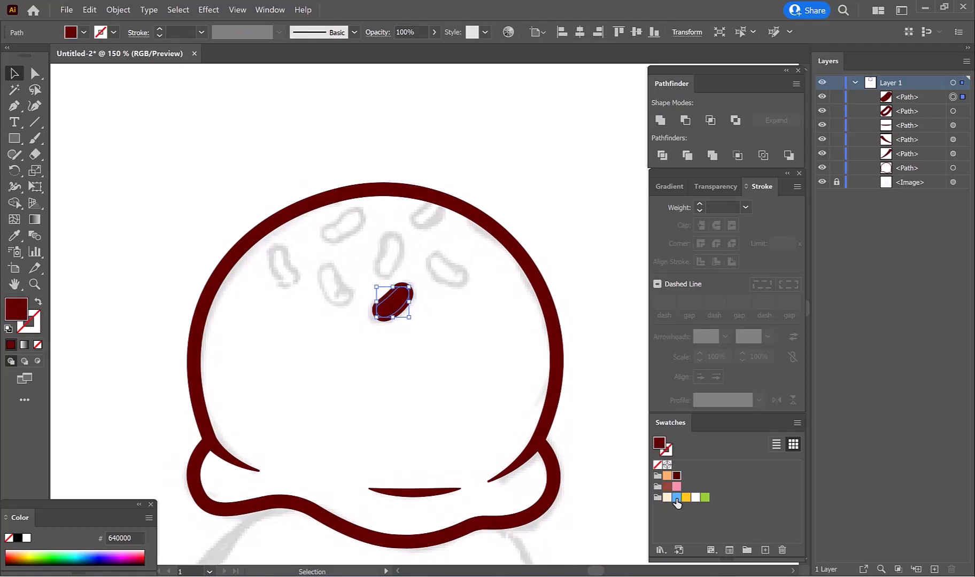
key(ctrl+[)
click(436, 308)
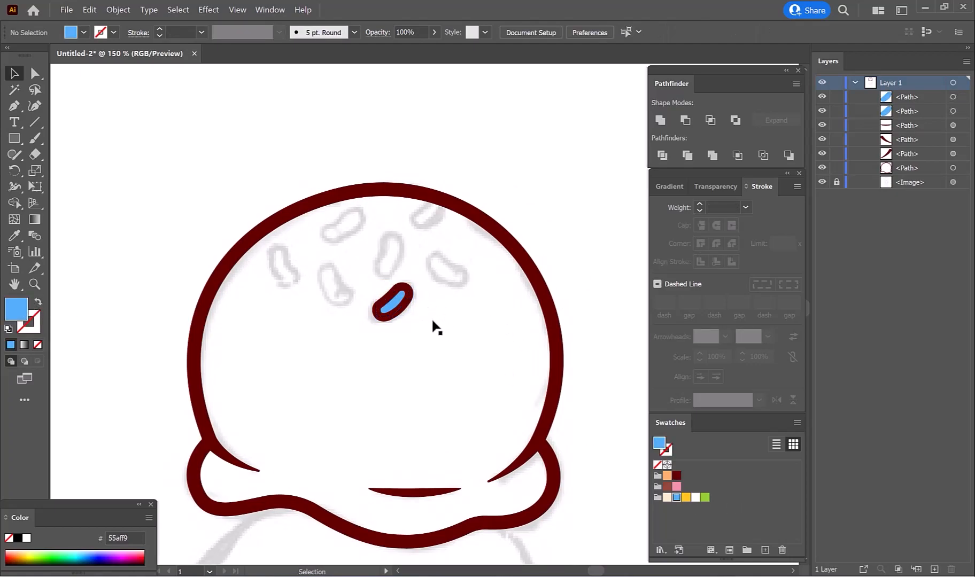
Group the sprinkle's outline and fill, and place rotated copies on the two sketched sprinkles to its left.
drag(384, 289, 345, 284)
key(ctrl+g)
click(450, 313)
drag(362, 269, 370, 348)
alt+drag(336, 285, 284, 265)
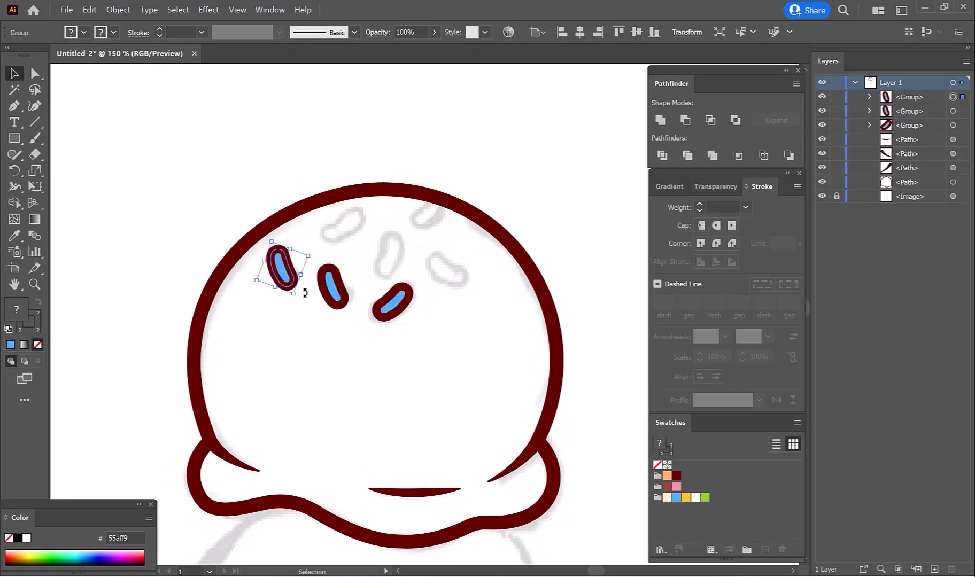
Copy, rotate and align the sprinkle group over the four remaining sketched sprinkles at the top of the scoop.
alt+drag(392, 302, 366, 240)
alt+drag(458, 269, 458, 268)
drag(479, 261, 482, 297)
alt+drag(455, 280, 438, 227)
drag(458, 235, 469, 198)
scroll(450, 194, up, 2)
drag(438, 226, 440, 215)
click(475, 196)
scroll(475, 196, down, 2)
Recolour the sprinkle fills with the Eyedropper, making three white, two yellow and two green.
drag(492, 251, 475, 263)
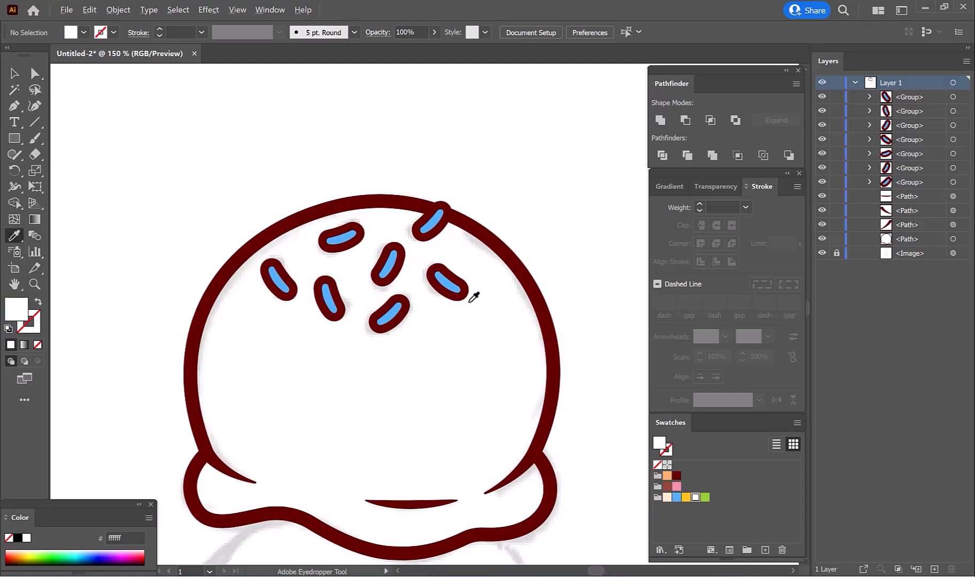
scroll(334, 226, up, 1)
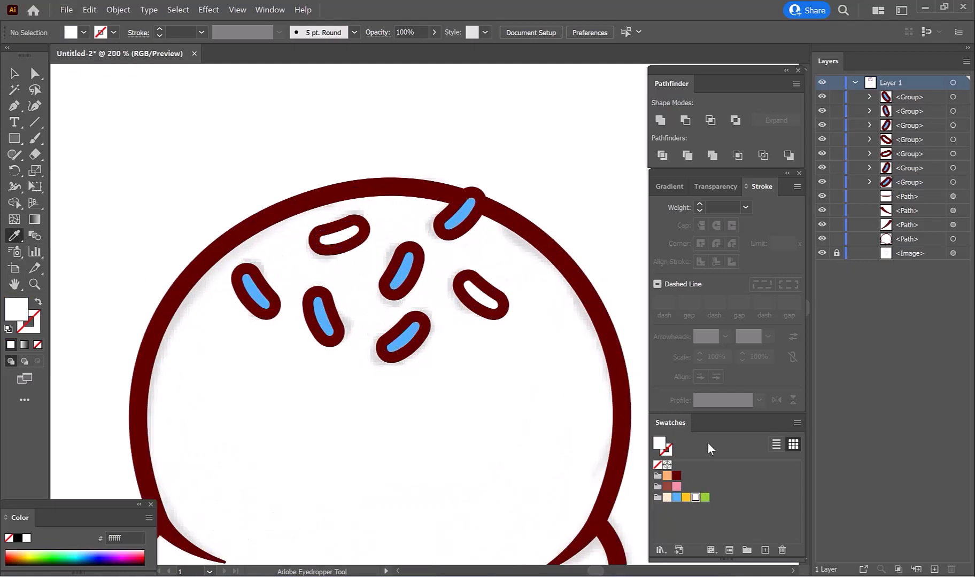
scroll(404, 267, up, 2)
alt+click(405, 265)
scroll(406, 265, down, 1)
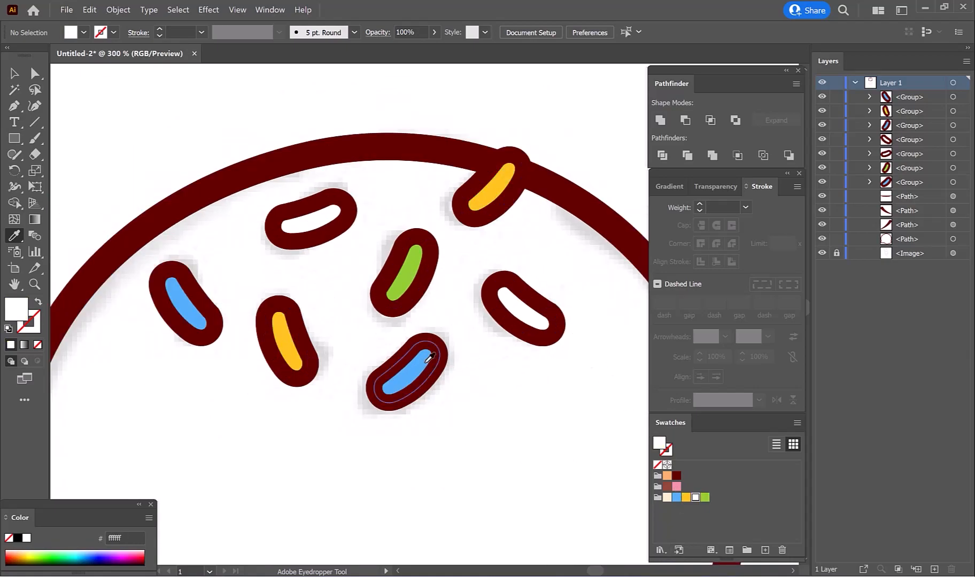
alt+click(183, 302)
scroll(390, 278, down, 2)
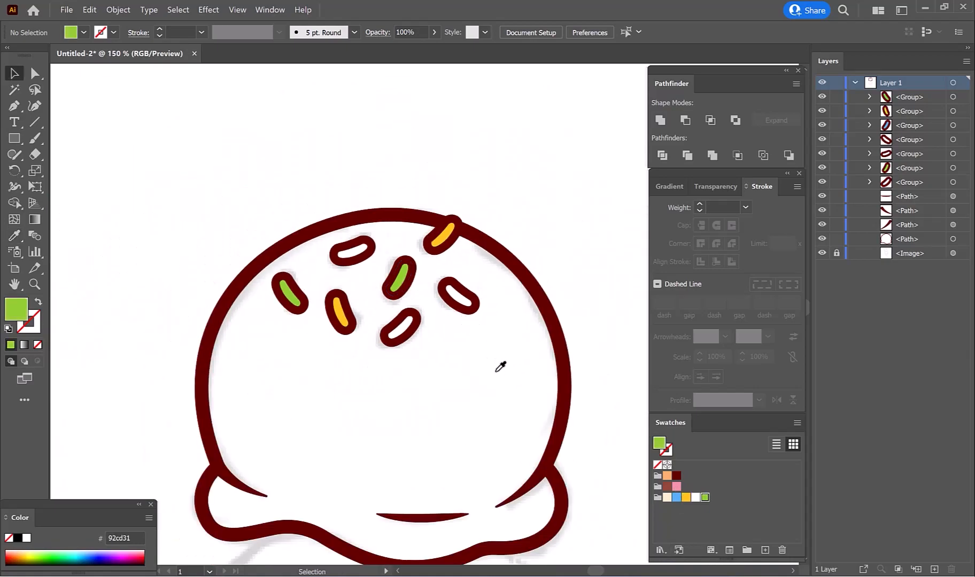
Group the seven sprinkles together, leaving the scoop outline out of the selection.
drag(496, 372, 294, 238)
shift+click(550, 310)
right_click(473, 353)
click(519, 233)
click(541, 291)
Duplicate the scoop outline, fill the copy with the brown swatch without a stroke and place it beneath the outline.
scroll(542, 293, down, 2)
click(517, 310)
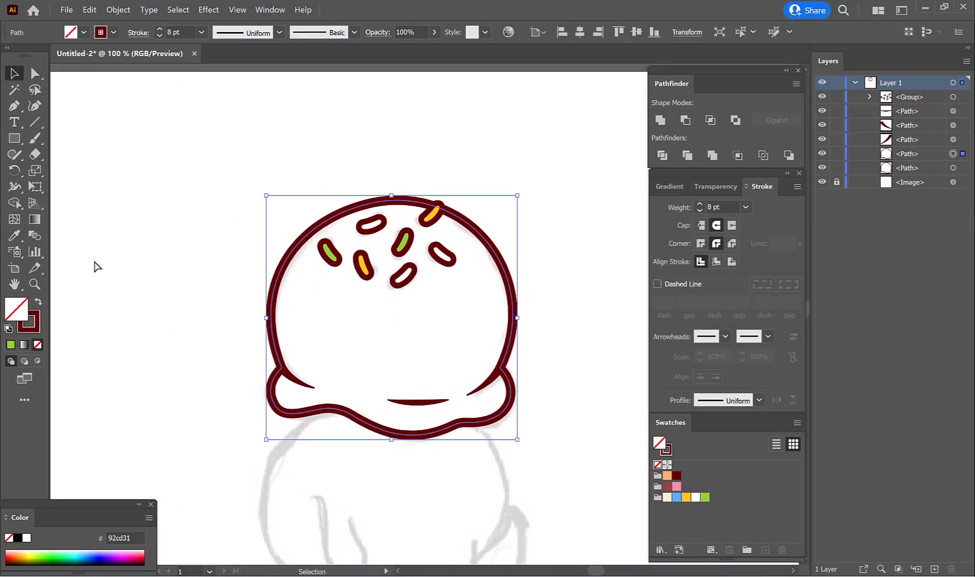
click(39, 303)
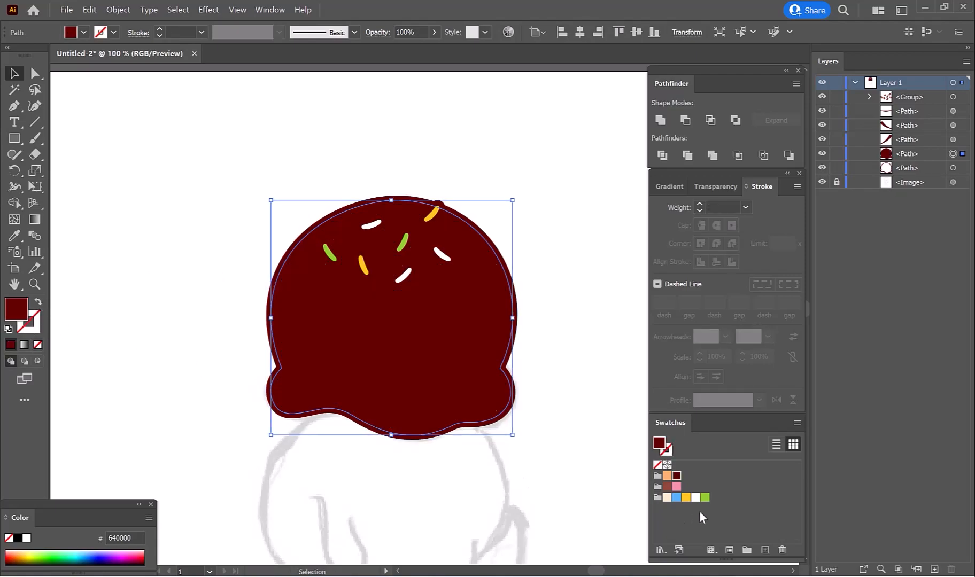
click(667, 487)
drag(915, 155, 904, 176)
Group the scoop's outline, brown fill and three crease lines, keeping the sprinkle group separate.
click(562, 307)
drag(558, 352, 531, 363)
drag(246, 229, 245, 231)
right_click(418, 254)
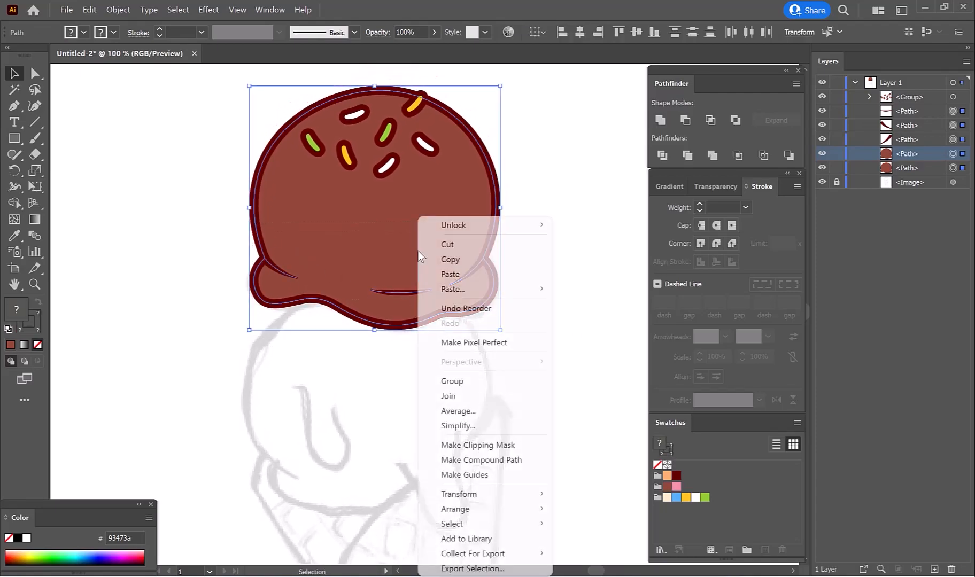
click(463, 384)
click(526, 327)
Sample the dark red 8 pt outline stroke and draw the curved right edge of the second scoop.
drag(527, 327, 518, 248)
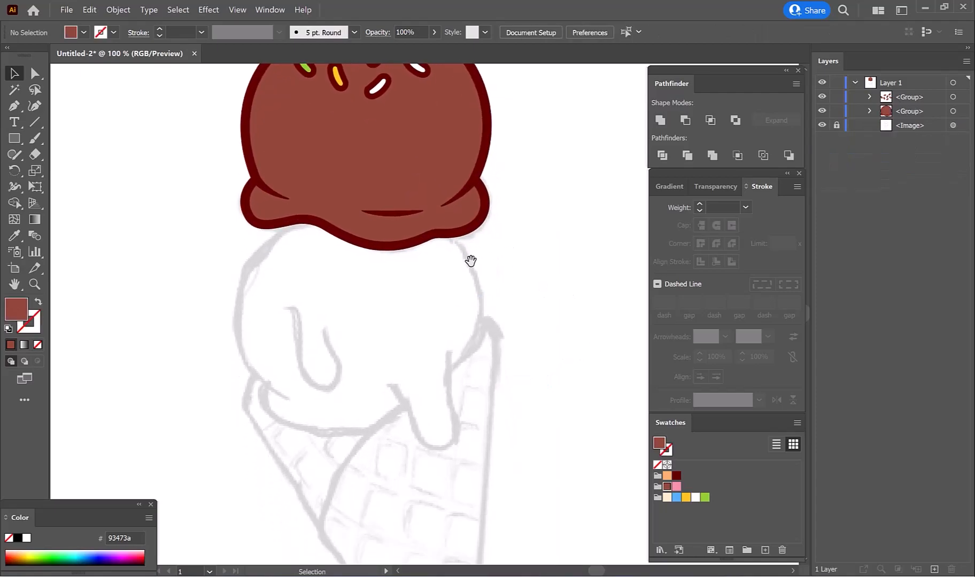
key(i)
click(465, 228)
click(15, 106)
scroll(451, 240, up, 2)
click(434, 217)
mouse_move(498, 351)
mouse_down()
mouse_move(478, 304)
mouse_move(506, 251)
mouse_up()
click(428, 457)
scroll(488, 299, down, 2)
scroll(409, 373, up, 1)
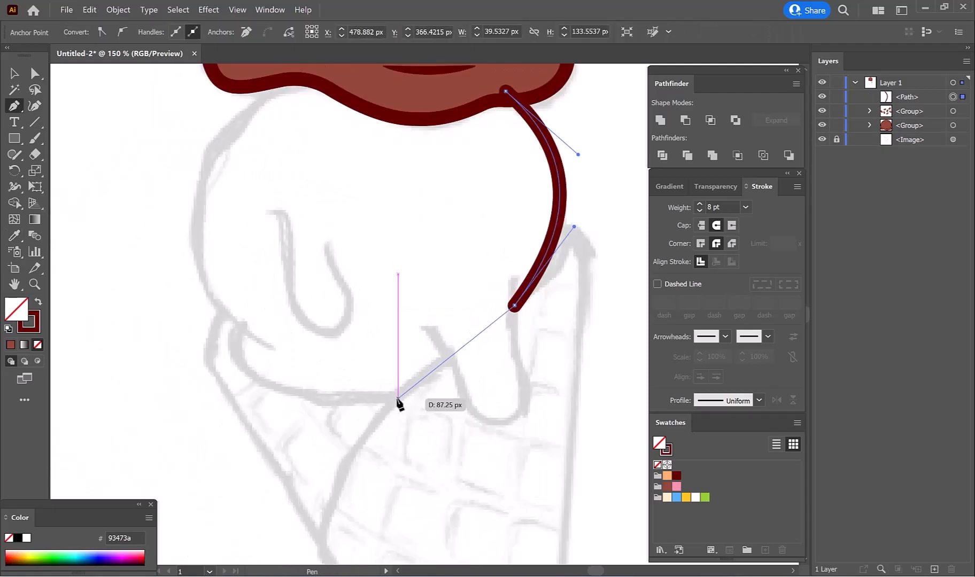
Continue the second scoop's outline along its bottom edge to the left notch, curving the segments to match the sketch.
click(398, 399)
scroll(441, 360, up, 1)
drag(453, 357, 452, 355)
drag(450, 355, 493, 348)
click(214, 308)
drag(262, 329, 220, 357)
key(a)
drag(321, 392, 317, 409)
scroll(310, 361, down, 2)
drag(323, 322, 322, 363)
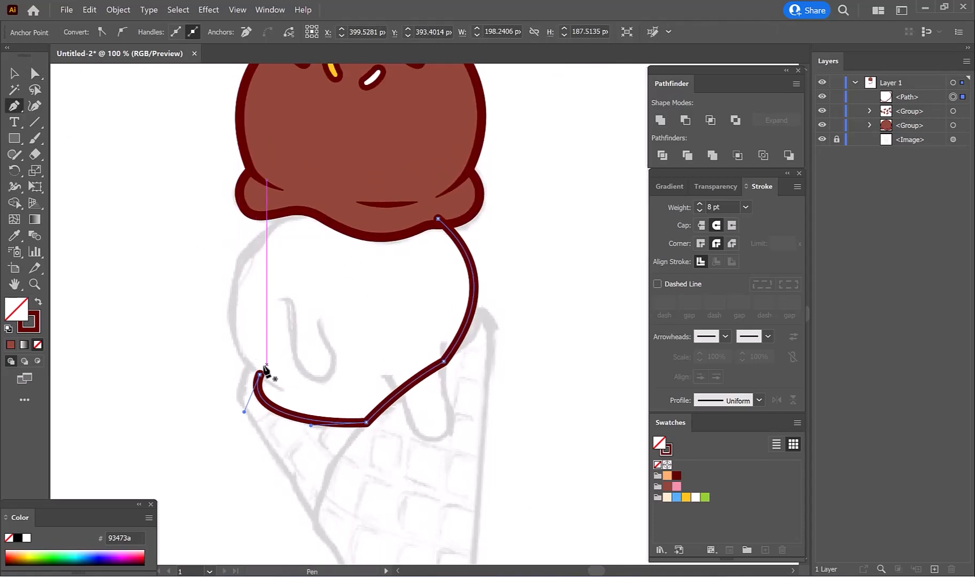
Close the second scoop's outline around its left side and top, and place the path beneath the brown scoop.
drag(438, 218, 323, 208)
key(a)
drag(272, 252, 182, 297)
drag(298, 150, 266, 132)
click(438, 219)
drag(431, 230, 399, 313)
click(399, 314)
key(v)
drag(889, 100, 898, 132)
Draw a crease line inward from the second scoop's left notch with the tapered triangular width profile.
scroll(379, 381, up, 1)
click(754, 400)
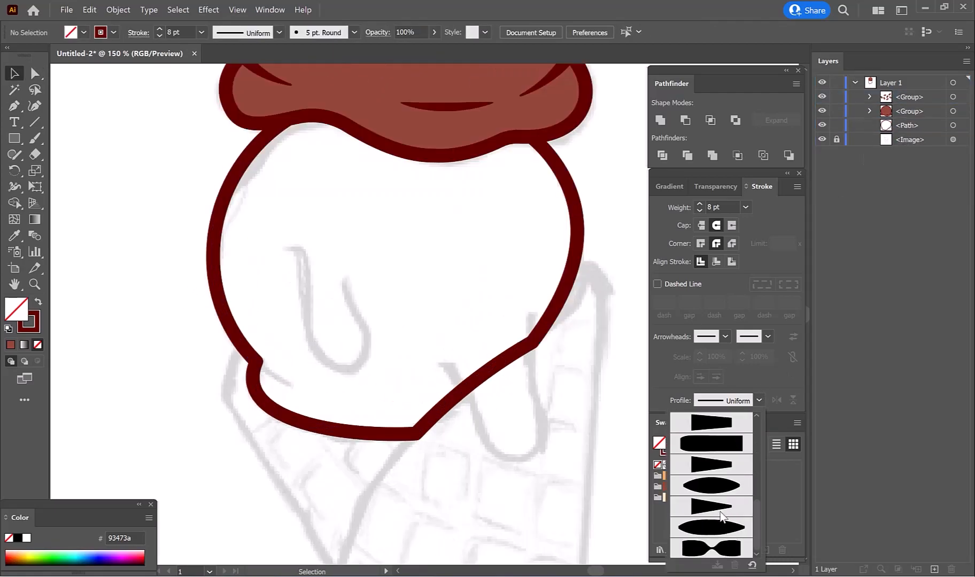
click(714, 507)
scroll(308, 392, up, 3)
drag(322, 398, 412, 428)
scroll(344, 373, down, 3)
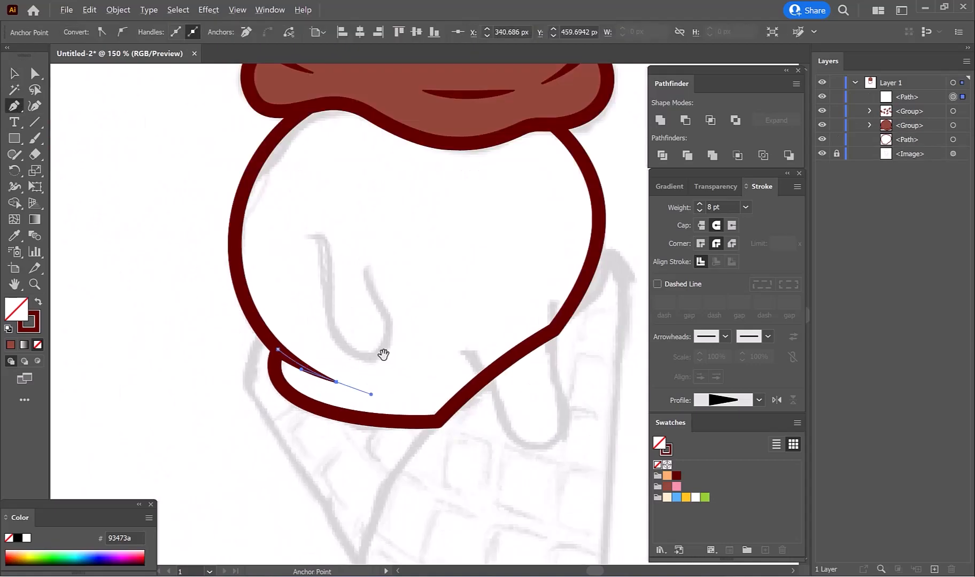
drag(385, 357, 326, 372)
key(v)
click(400, 315)
drag(401, 315, 393, 305)
Draw the U-shaped drip on the left of the second scoop with the lens-shaped width profile.
click(721, 401)
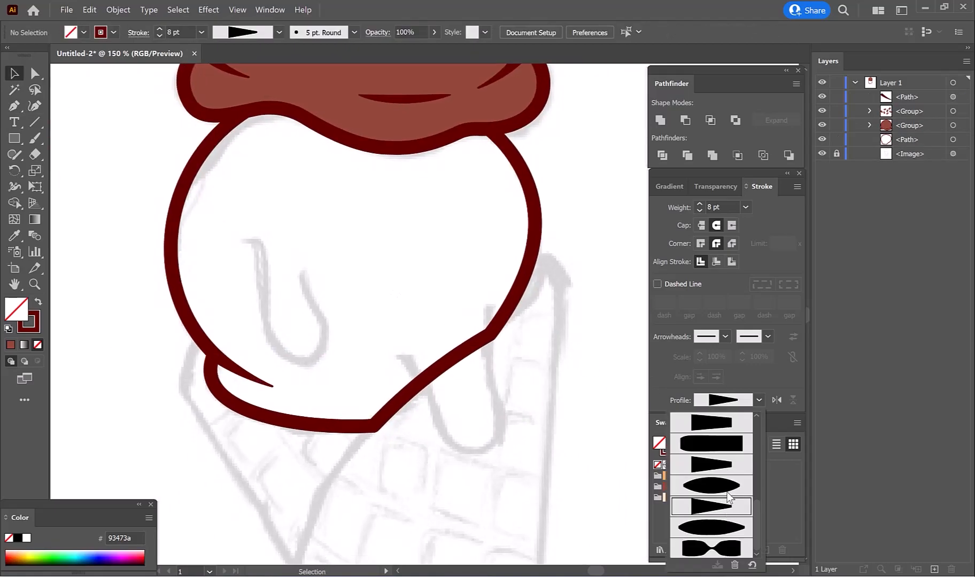
click(728, 495)
key(p)
scroll(250, 240, up, 2)
click(212, 167)
mouse_move(255, 239)
mouse_down()
mouse_move(255, 309)
mouse_move(234, 269)
mouse_up()
drag(276, 349, 336, 368)
drag(339, 320, 335, 364)
drag(334, 307, 308, 267)
mouse_move(314, 219)
mouse_down()
mouse_move(303, 281)
mouse_move(314, 309)
mouse_up()
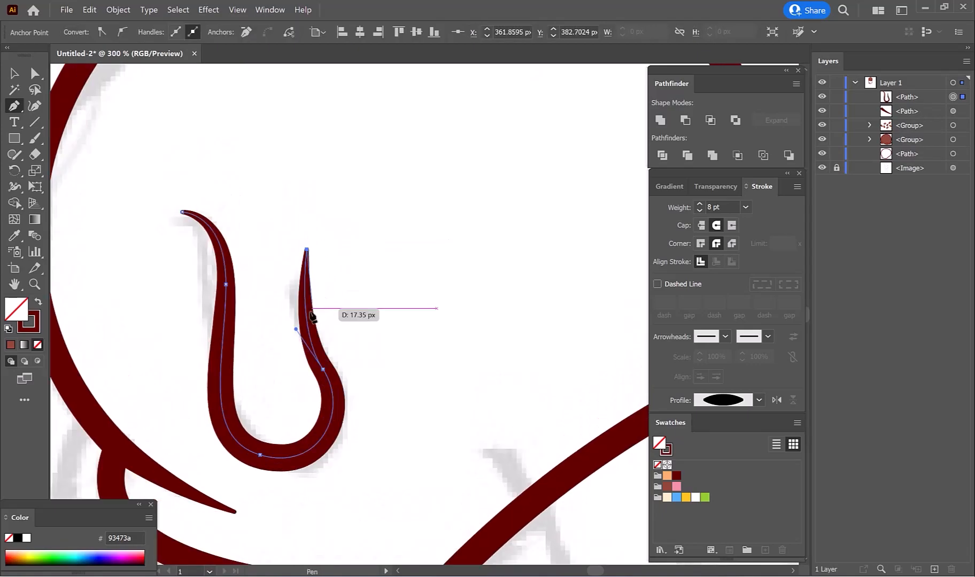
click(372, 277)
Draw a second U-shaped drip hanging over the second scoop's lower right edge and adjust its curve.
scroll(373, 277, down, 2)
drag(376, 257, 285, 250)
key(p)
scroll(457, 289, up, 1)
click(457, 245)
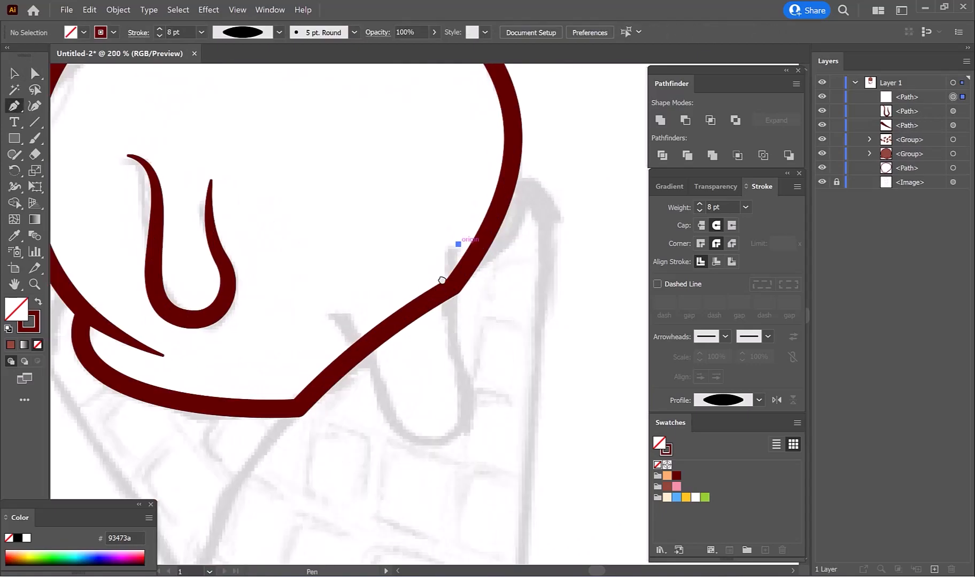
drag(448, 298, 439, 250)
drag(431, 351, 431, 351)
drag(328, 374, 329, 373)
drag(347, 237, 313, 203)
key(a)
drag(328, 373, 340, 363)
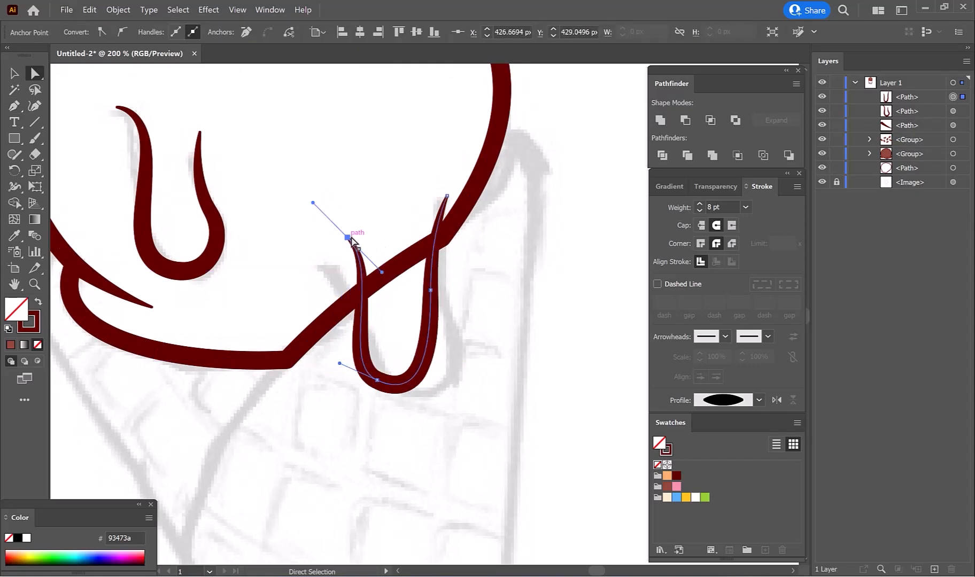
Adjust the right corner anchor of the second scoop's outline where the hanging drip crosses it.
click(439, 233)
scroll(441, 235, up, 2)
scroll(442, 236, down, 2)
click(446, 250)
click(444, 250)
scroll(455, 244, up, 3)
click(442, 246)
click(429, 263)
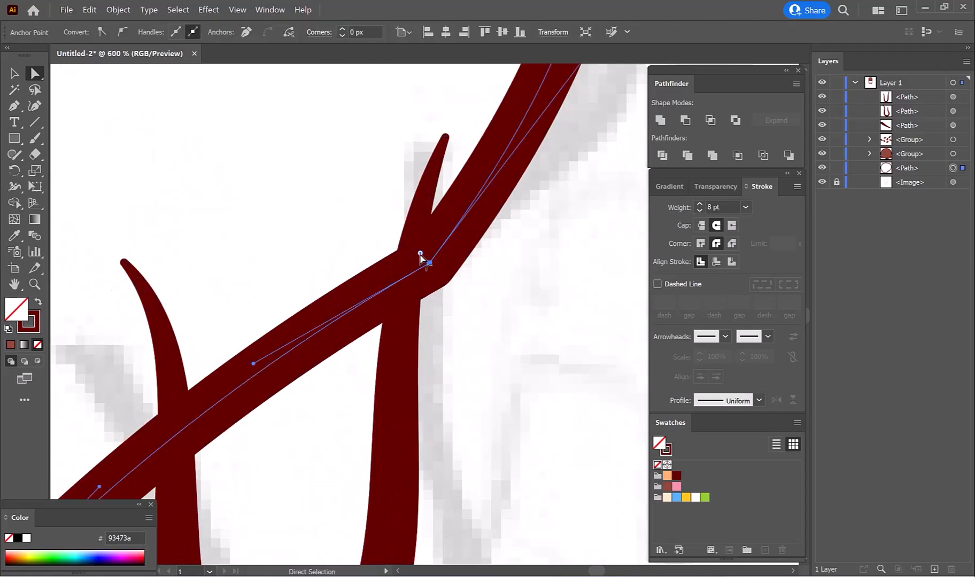
drag(310, 140, 310, 141)
click(469, 288)
Duplicate the hanging drip, fill the copy with the pink swatch without a stroke and place it beneath the drip line.
scroll(470, 290, down, 5)
drag(499, 280, 479, 359)
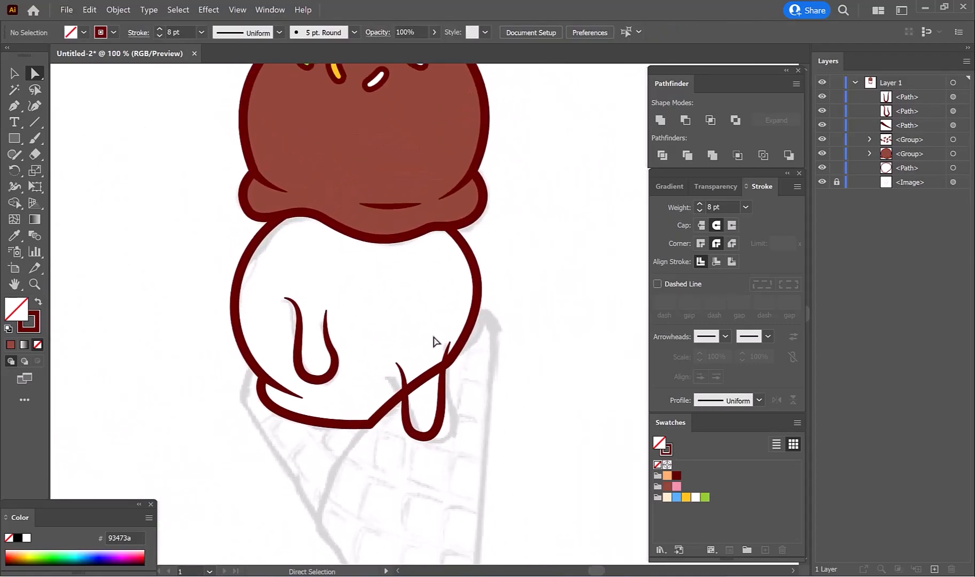
click(402, 372)
click(38, 303)
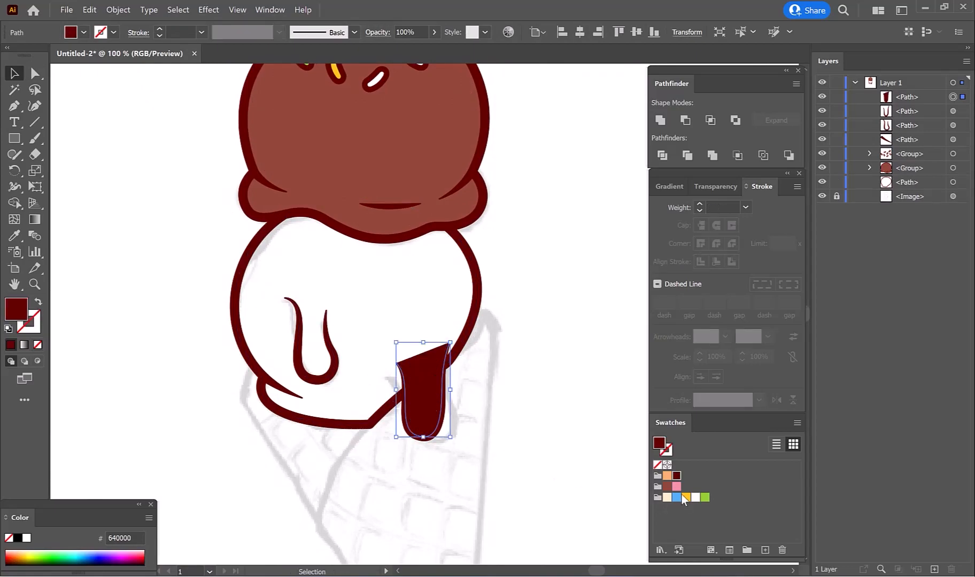
click(676, 486)
key(a)
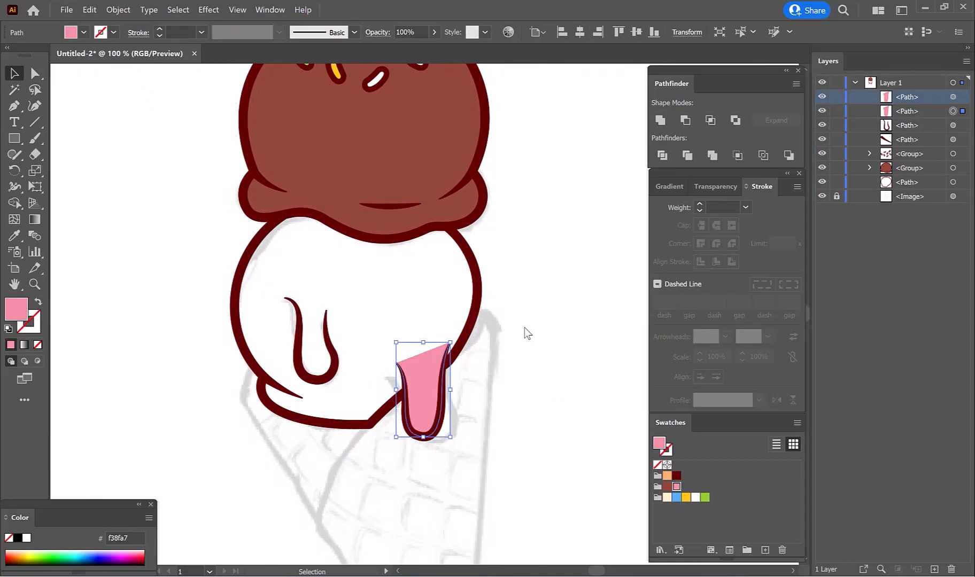
Duplicate the second scoop's outline and fill the copy with the drip's pink, without a stroke.
click(481, 293)
key(v)
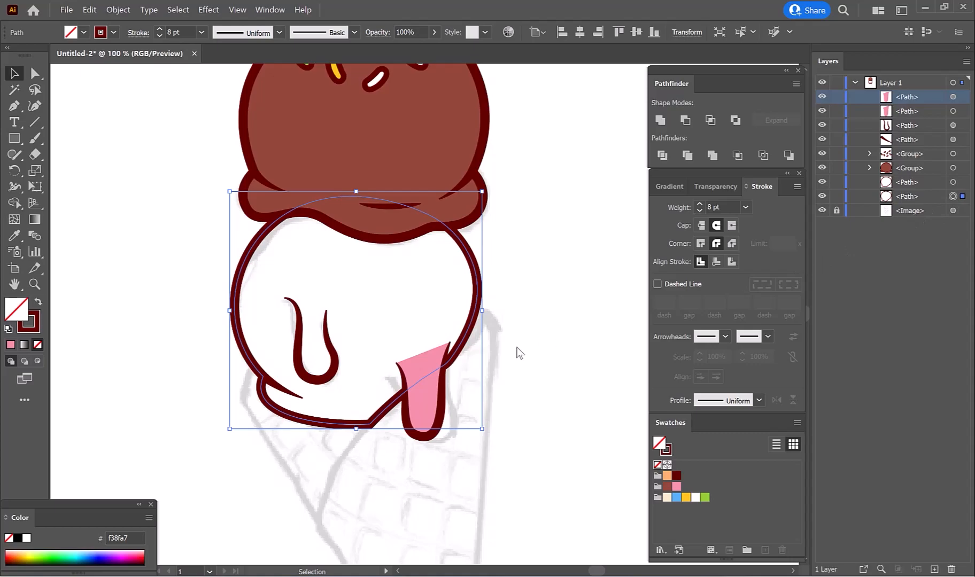
key(i)
click(424, 363)
key(v)
click(520, 344)
Group the second scoop's outline, drip lines and pink fills into one object.
key(space)
drag(497, 405, 496, 357)
key(space)
drag(487, 405, 262, 300)
right_click(415, 267)
click(467, 383)
click(561, 275)
Start the cone outline in the dark red 8 pt stroke, tracing the rounded right rim and the straight right edge down.
key(space)
drag(545, 316, 546, 233)
drag(519, 273, 517, 257)
click(14, 236)
click(321, 239)
key(p)
scroll(527, 183, up, 3)
drag(477, 189, 520, 160)
scroll(480, 261, down, 3)
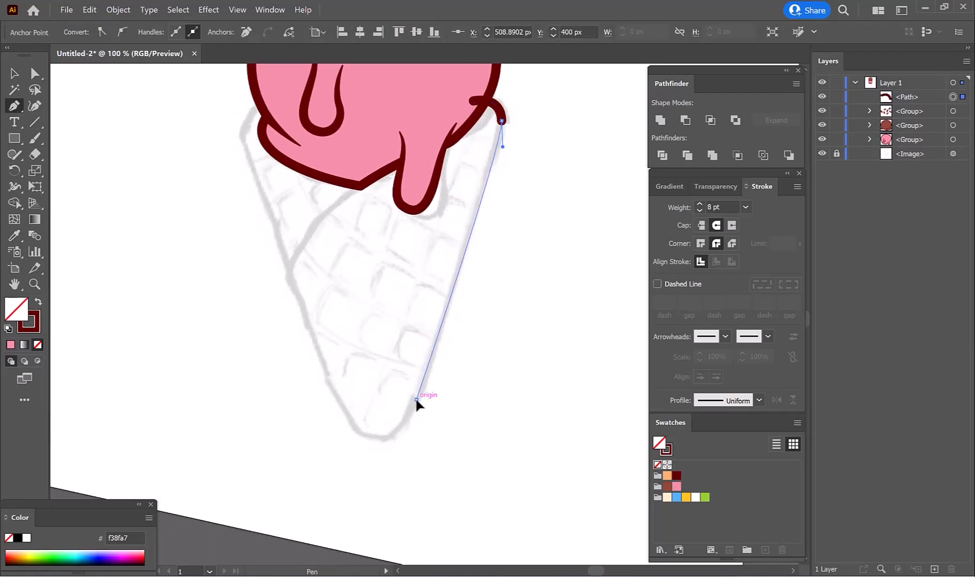
click(416, 399)
Draw the cone's bottom tip and shape its curve handles into a rounded end matching the sketch.
scroll(326, 382, up, 2)
click(352, 417)
drag(398, 416, 379, 461)
drag(441, 453, 453, 473)
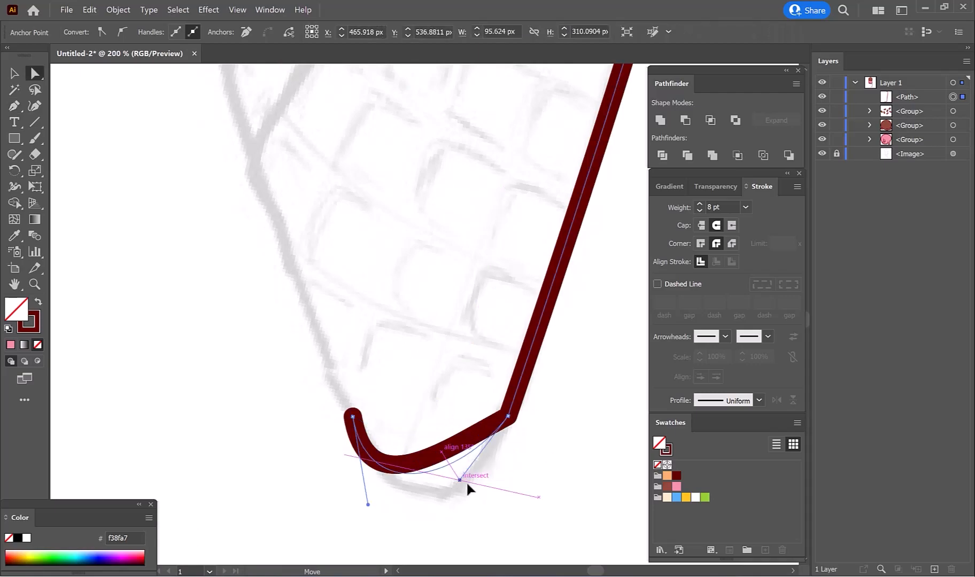
drag(471, 509, 471, 509)
scroll(378, 480, down, 2)
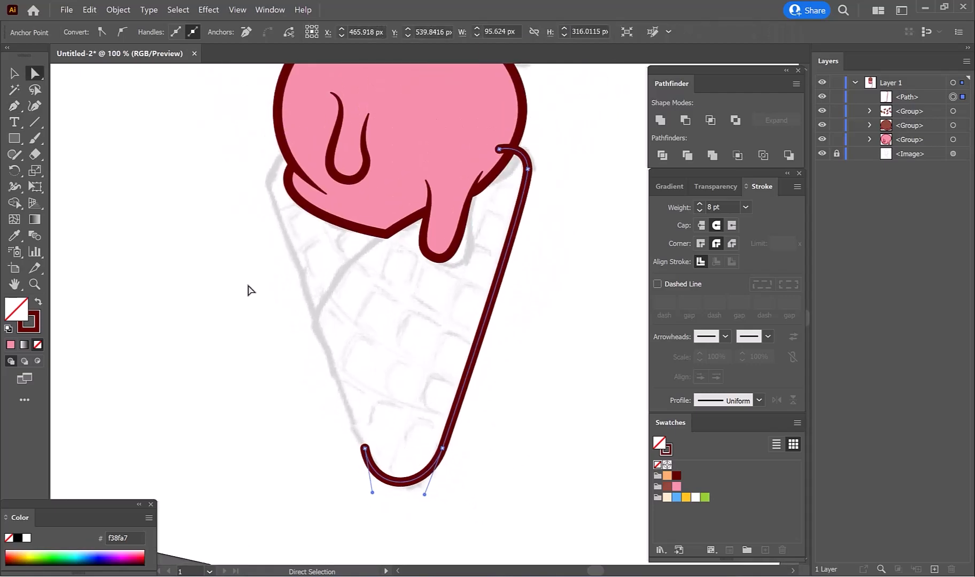
Continue the cone outline up the left edge and along the curved wrapper fold, closing it behind the second scoop.
click(315, 324)
scroll(333, 327, up, 1)
drag(383, 239, 432, 237)
click(485, 191)
scroll(509, 220, up, 2)
scroll(525, 246, down, 2)
key(a)
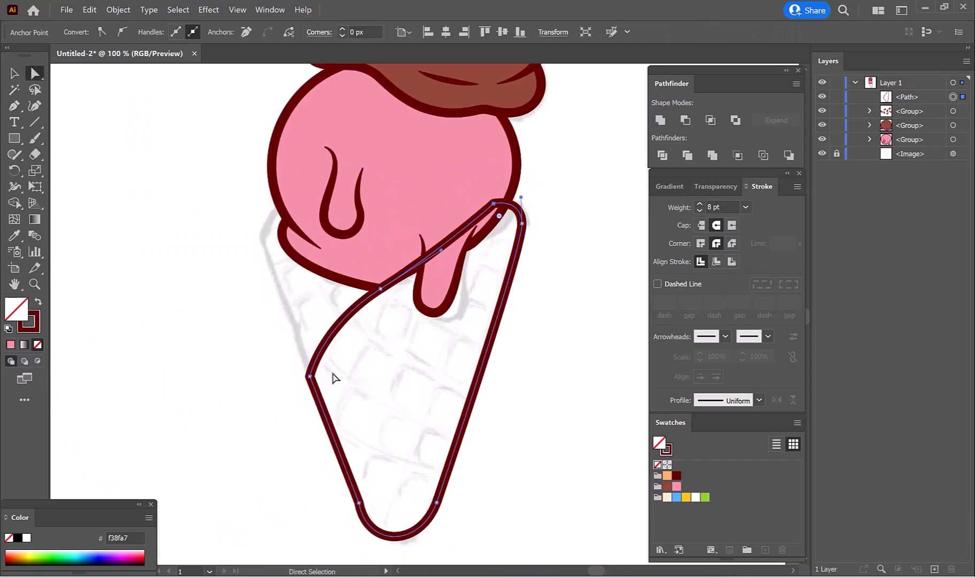
Move the cone outline beneath the second scoop's group in the layer order.
click(337, 378)
drag(901, 105, 901, 146)
key(v)
Draw a short fold line inside the cone's right rim with a triangular tapered width profile and send it to the back.
scroll(467, 326, up, 1)
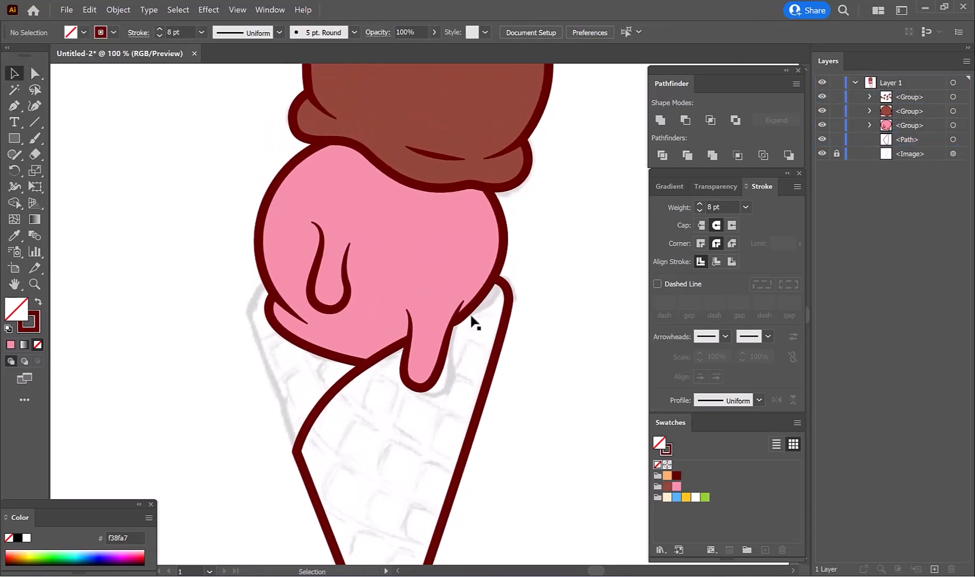
scroll(474, 308, up, 1)
click(759, 400)
click(722, 483)
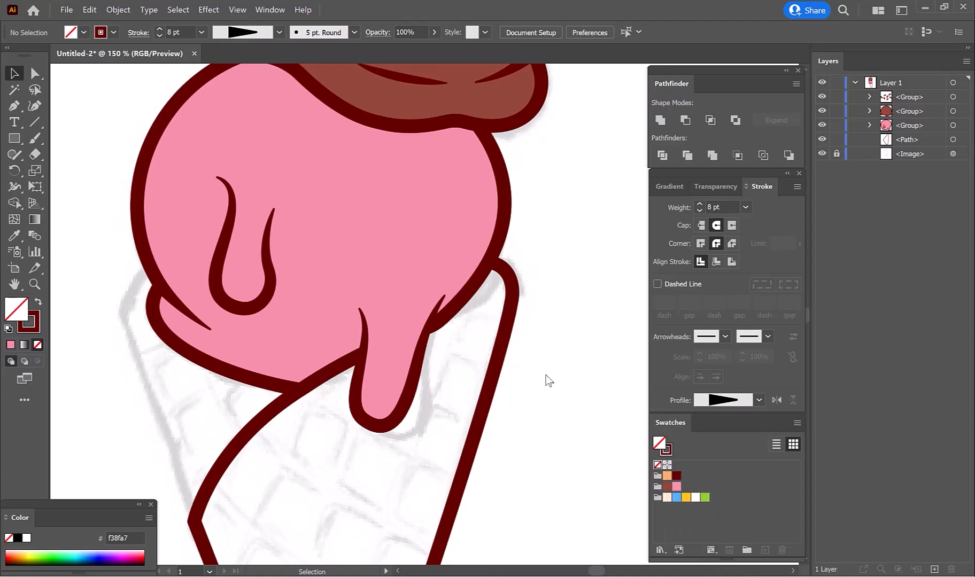
scroll(381, 279, up, 2)
click(390, 332)
drag(530, 244, 533, 299)
key(v)
key(ctrl+shift+bracketleft)
click(589, 213)
Draw the cone's remaining left piece in the uniform 8 pt outline, from the rounded left rim down to the wrapper corner.
scroll(593, 215, down, 4)
scroll(383, 435, up, 1)
click(378, 436)
click(277, 364)
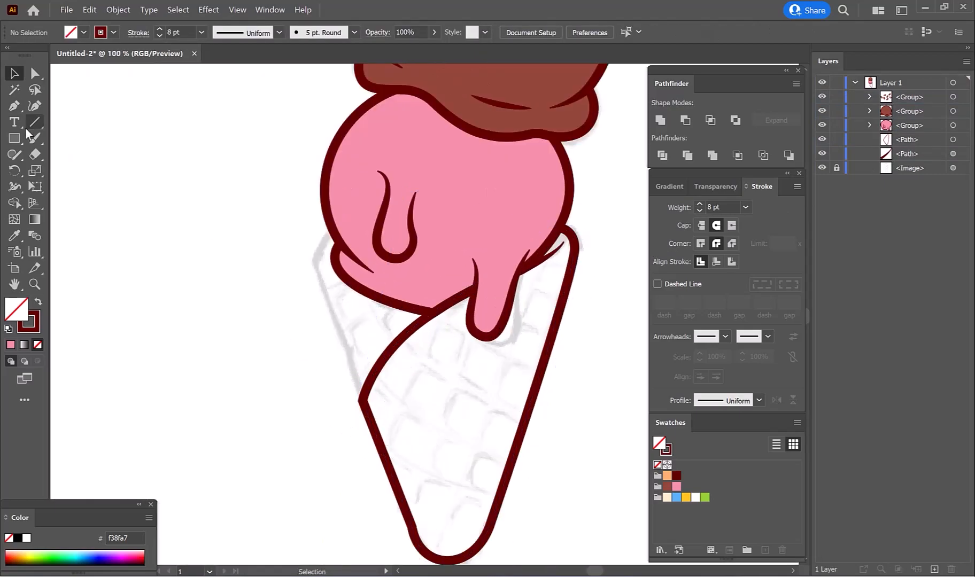
click(15, 106)
scroll(348, 216, up, 1)
drag(335, 270, 329, 219)
click(322, 187)
scroll(303, 235, up, 2)
drag(281, 265, 308, 338)
drag(320, 369, 282, 238)
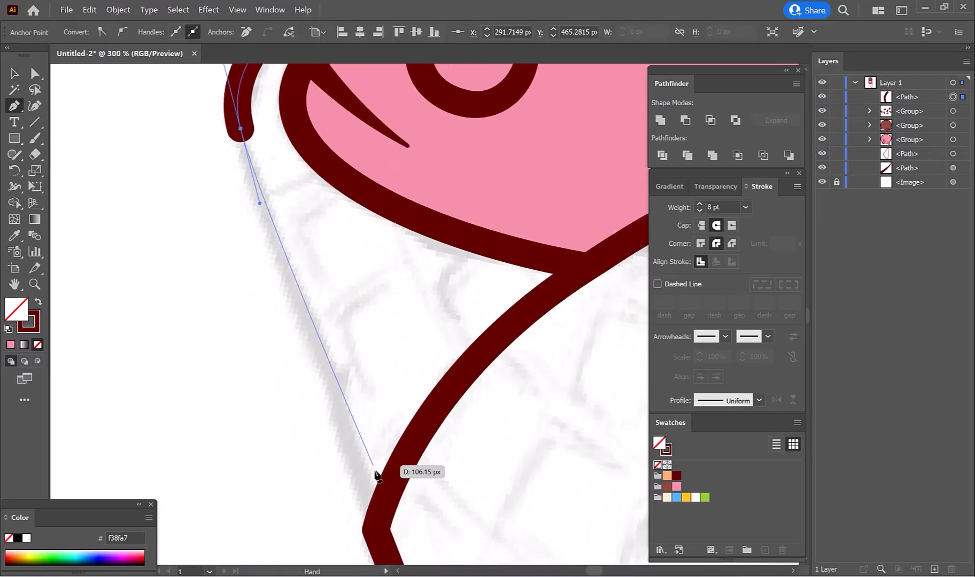
click(378, 521)
Move the left cone edge beneath the other vector paths, directly above the sketch image.
key(v)
click(258, 346)
scroll(258, 347, down, 3)
drag(340, 392, 366, 374)
drag(907, 97, 908, 175)
scroll(548, 310, down, 2)
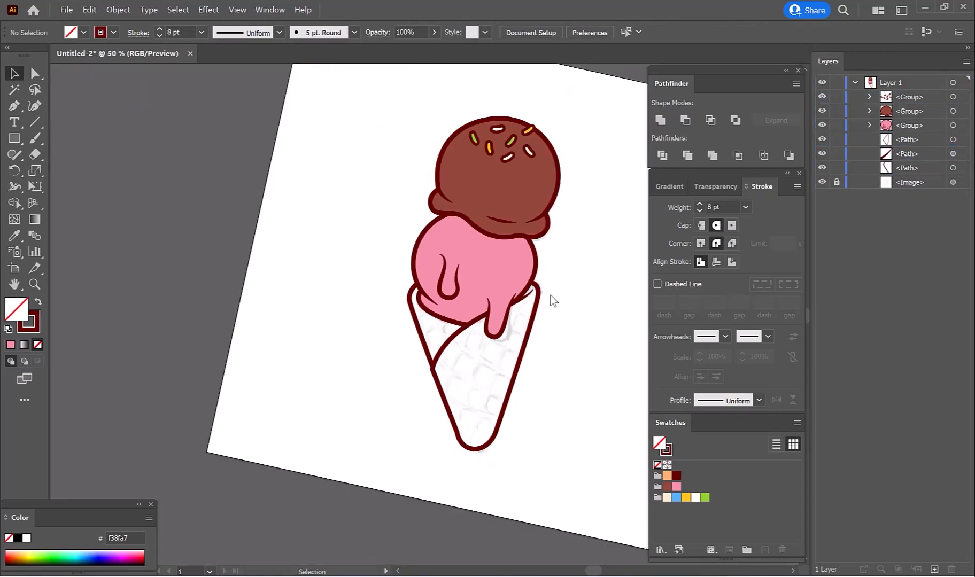
Reset the rotated view and adjust individual anchor points along the cone's outline.
key(ctrl+shift+1)
drag(520, 385, 498, 379)
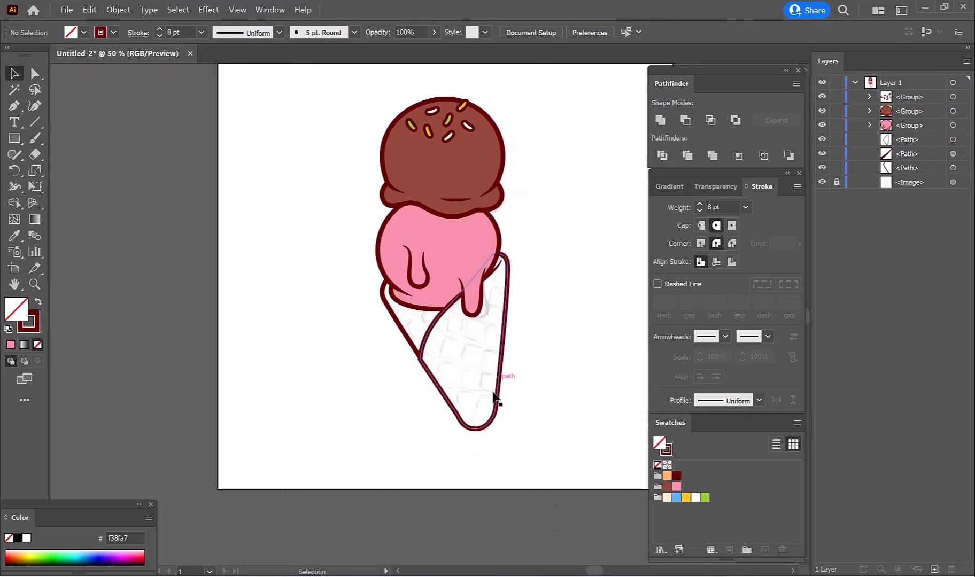
scroll(473, 445, up, 2)
key(a)
click(460, 413)
drag(463, 426, 464, 427)
click(457, 320)
drag(455, 317, 389, 385)
drag(416, 328, 409, 334)
Draw a dark red outlined rectangle and scale, rotate and place it over one waffle cell of the sketch.
click(15, 139)
drag(483, 295, 287, 395)
key(v)
scroll(481, 304, up, 1)
drag(296, 322, 211, 294)
scroll(258, 331, up, 1)
scroll(319, 339, up, 2)
drag(319, 340, 330, 356)
drag(330, 355, 397, 309)
drag(285, 271, 264, 302)
drag(331, 372, 321, 410)
Remove the right side of the waffle cell rectangle, leaving an open three-sided path.
key(p)
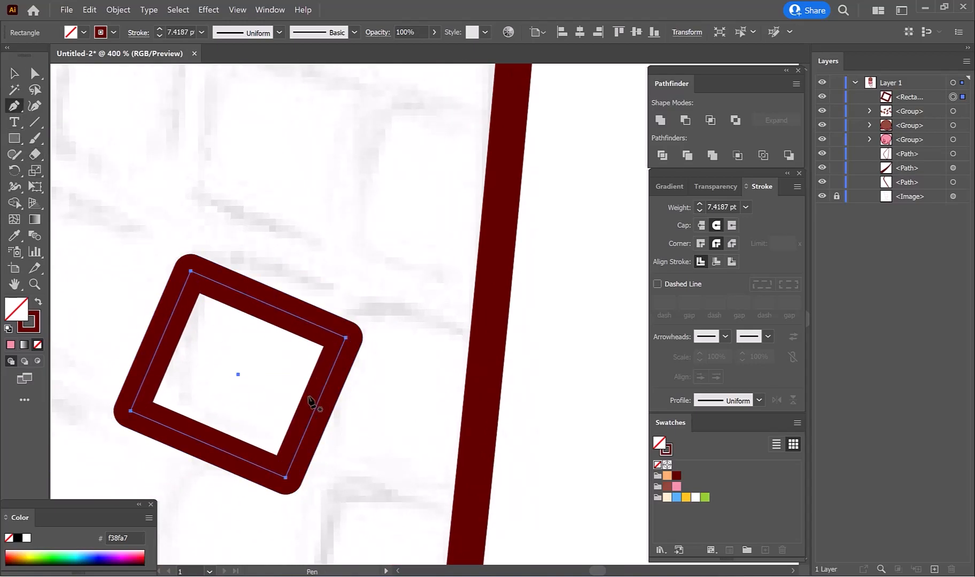
click(309, 398)
key(a)
key(Delete)
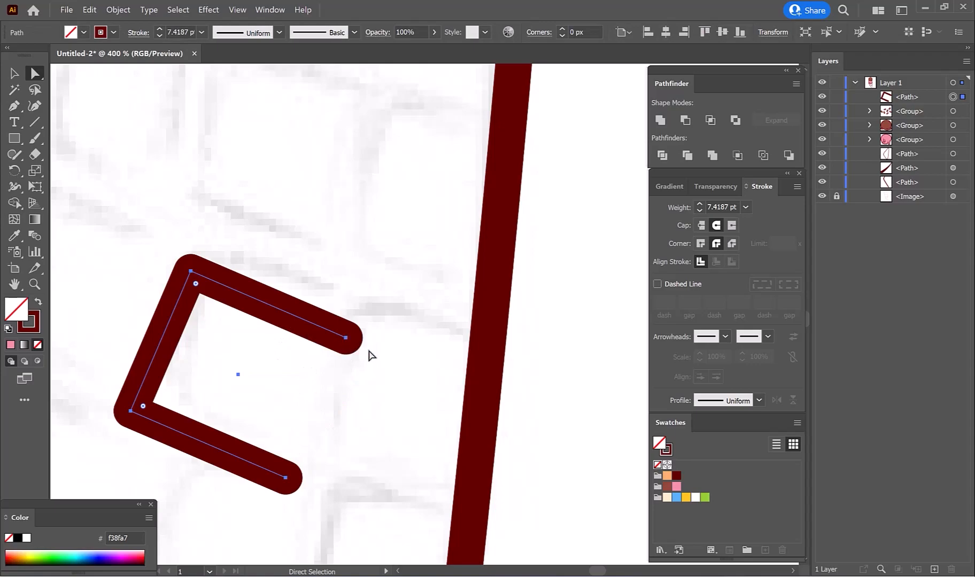
click(286, 478)
drag(267, 473, 268, 473)
scroll(274, 352, down, 4)
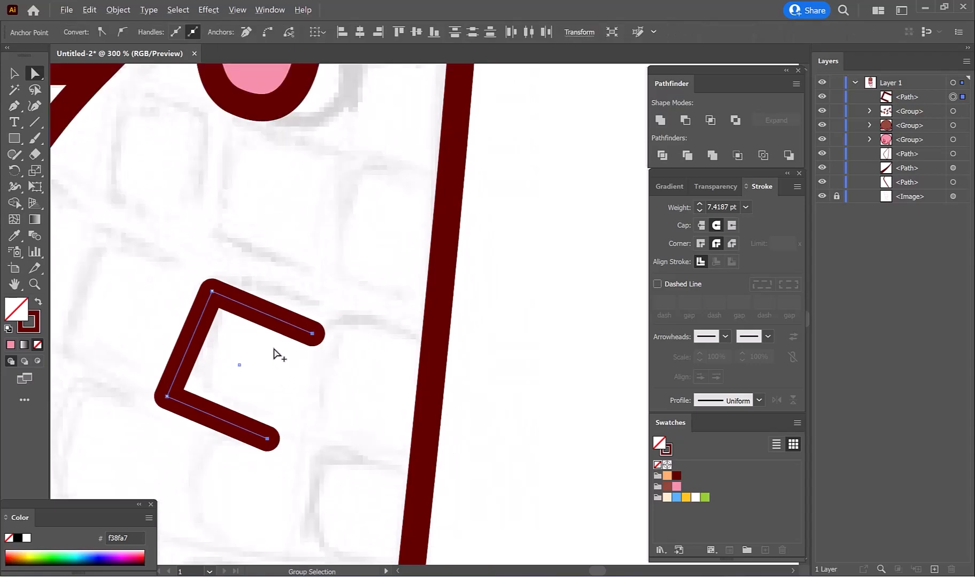
Move the three-sided path onto the blank area beside the cone and rotate it upright with its opening facing down.
key(v)
drag(247, 340, 424, 272)
drag(470, 314, 472, 257)
scroll(472, 257, up, 2)
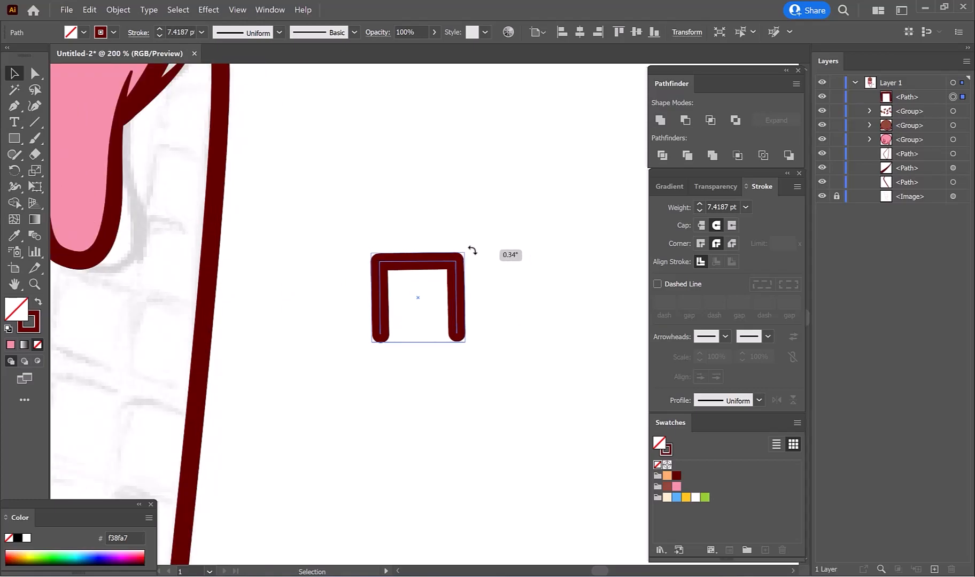
click(498, 266)
drag(498, 267, 469, 254)
scroll(453, 314, down, 2)
drag(453, 313, 405, 270)
Round the three-sided path's corners to about 4.8 px and apply the lens-shaped width profile.
click(403, 282)
scroll(397, 259, up, 2)
key(a)
click(743, 400)
click(725, 492)
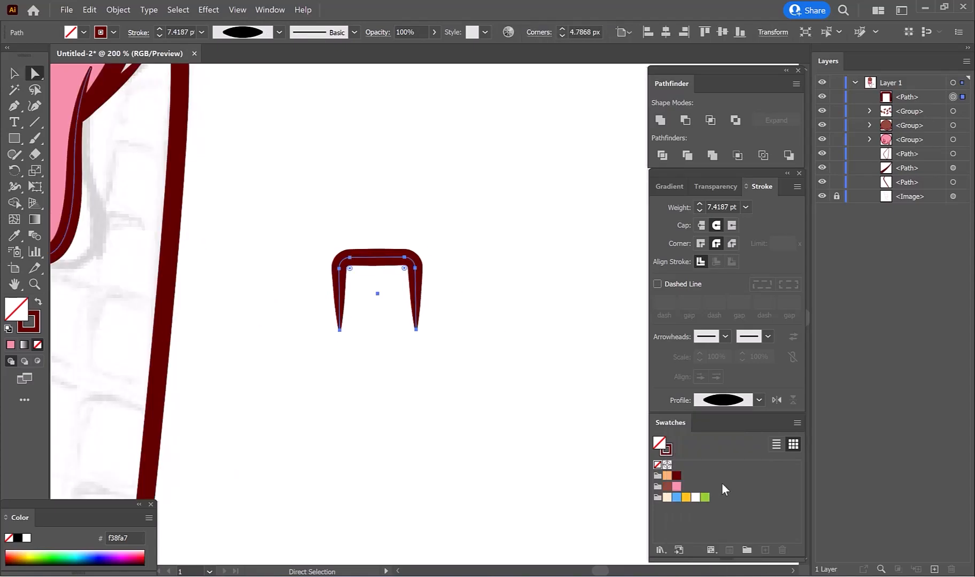
Make a copy of the three-sided path offset straight down with the Move command.
key(v)
scroll(416, 277, down, 2)
click(118, 9)
mouse_move(134, 25)
click(374, 42)
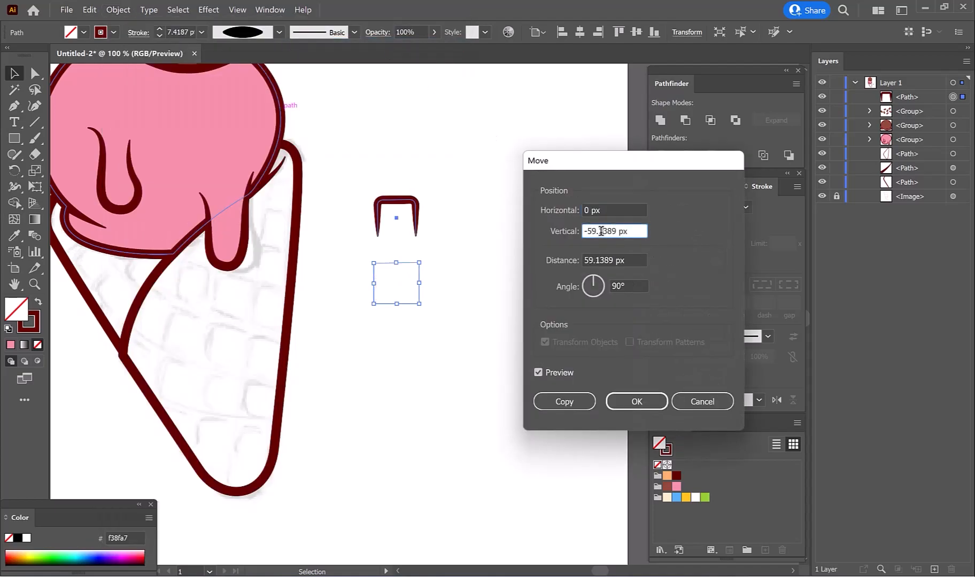
text(100)
click(561, 401)
Repeat the vertical copy until the three-sided paths form a column of nine.
key(ctrl+d)
key(ctrl+d)
key(ctrl+d)
key(ctrl+d)
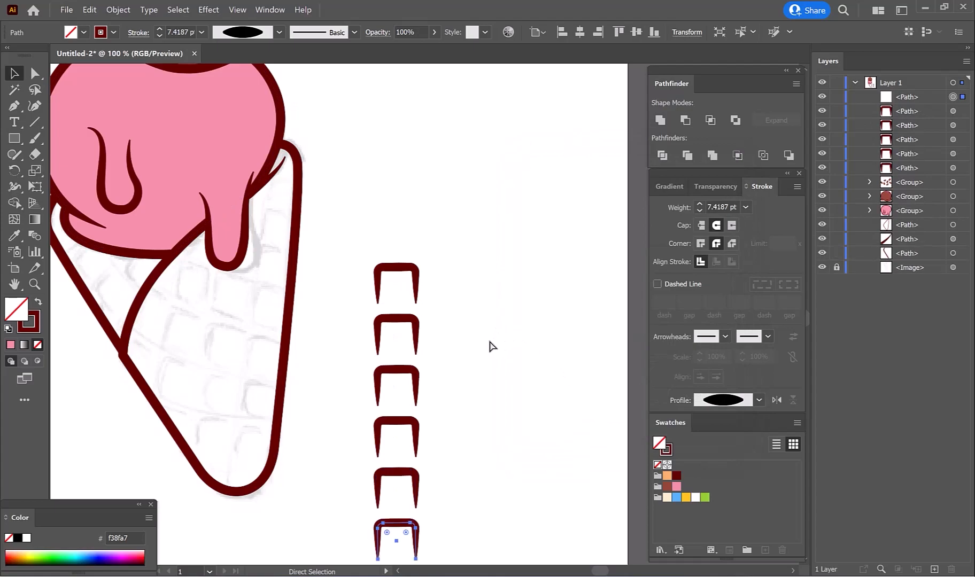
scroll(491, 342, down, 3)
key(ctrl+d)
key(ctrl+d)
key(ctrl+d)
Select the whole column of three-sided paths and group it.
drag(468, 510, 430, 496)
scroll(433, 417, down, 1)
drag(437, 540, 344, 213)
scroll(406, 262, down, 1)
drag(408, 260, 427, 349)
drag(417, 352, 408, 259)
key(ctrl+g)
Copy the grouped column with the Move command, offset 55 px horizontally and 0 px vertically.
scroll(441, 324, up, 1)
click(118, 10)
mouse_move(184, 25)
click(371, 44)
text(0)
key(Tab)
text(0)
drag(601, 211, 541, 216)
text(55)
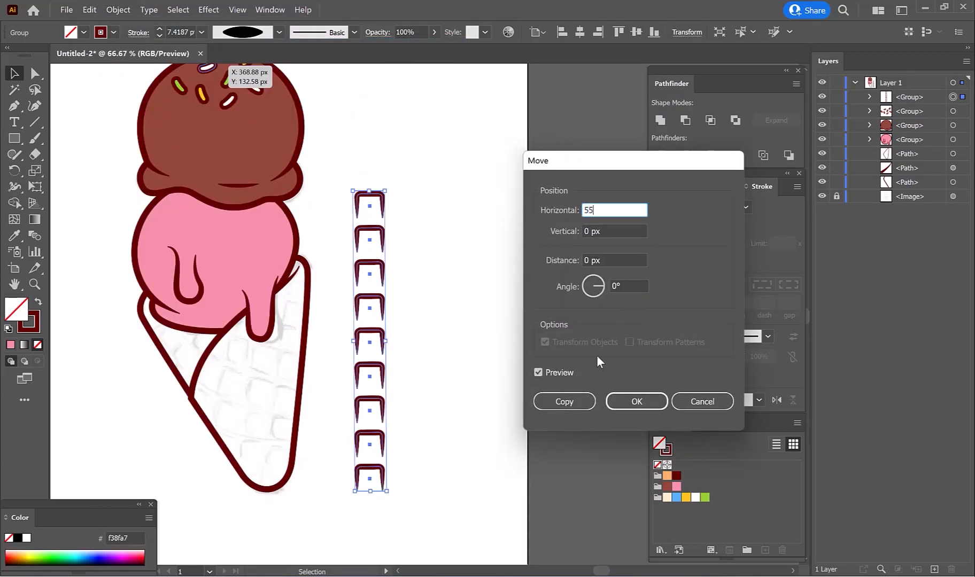
click(564, 402)
Repeat the horizontal copy until there are seven columns and group all of them as one waffle grid.
key(ctrl+d)
key(ctrl+d)
key(ctrl+d)
key(ctrl+d)
key(ctrl+d)
drag(643, 504, 592, 496)
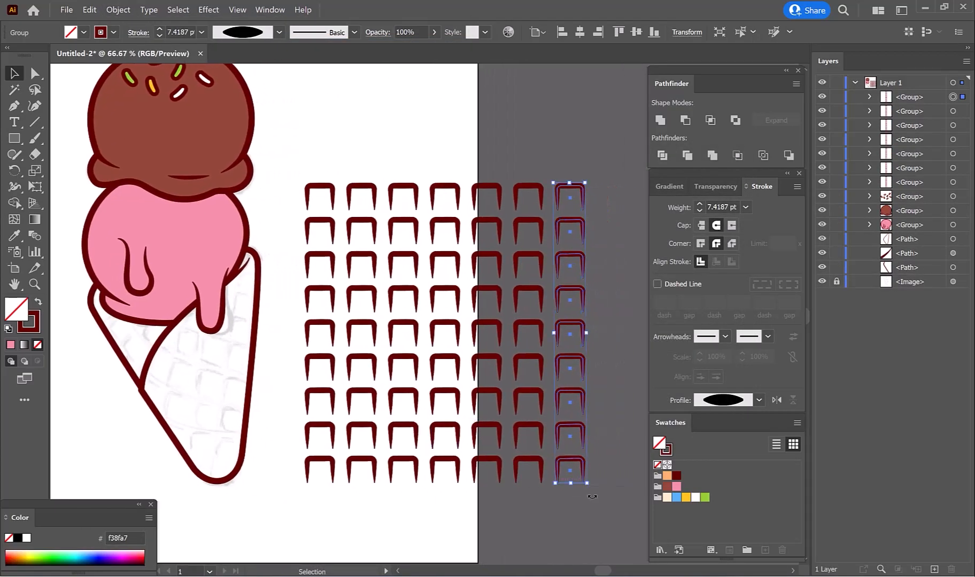
drag(298, 183, 298, 181)
key(ctrl+g)
Scale the waffle grid down, rotate it to the sketch's slant and move it over the cone.
drag(587, 183, 518, 258)
drag(458, 324, 503, 281)
drag(487, 274, 261, 332)
drag(262, 333, 381, 362)
key(ctrl+equal)
Fine-tune the waffle grid's size, angle and position so that it covers the cone's front and follows the sketched cells.
drag(473, 293, 309, 232)
drag(433, 305, 436, 263)
drag(420, 275, 437, 249)
mouse_move(514, 323)
mouse_down()
mouse_move(513, 310)
mouse_move(527, 315)
mouse_up()
drag(514, 328, 539, 296)
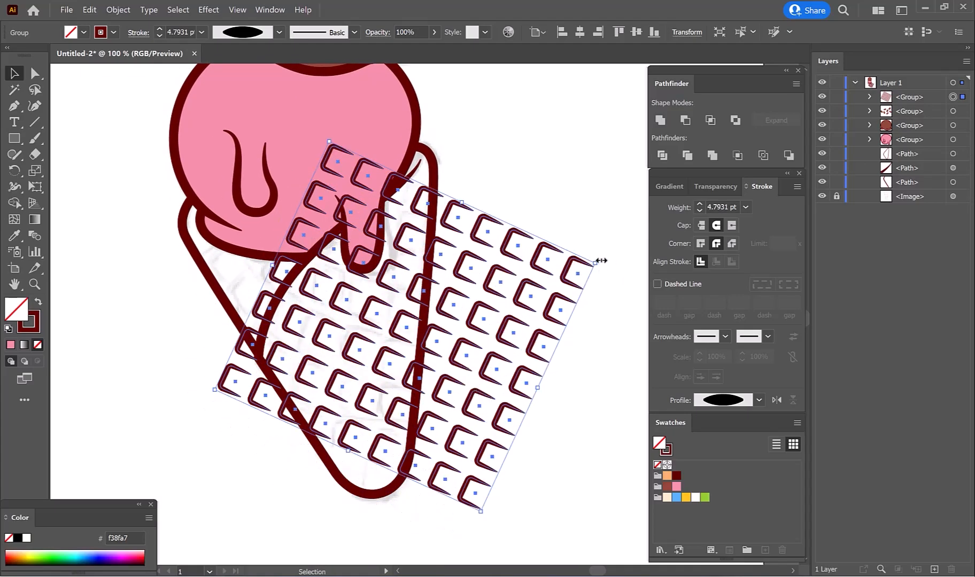
drag(595, 263, 620, 242)
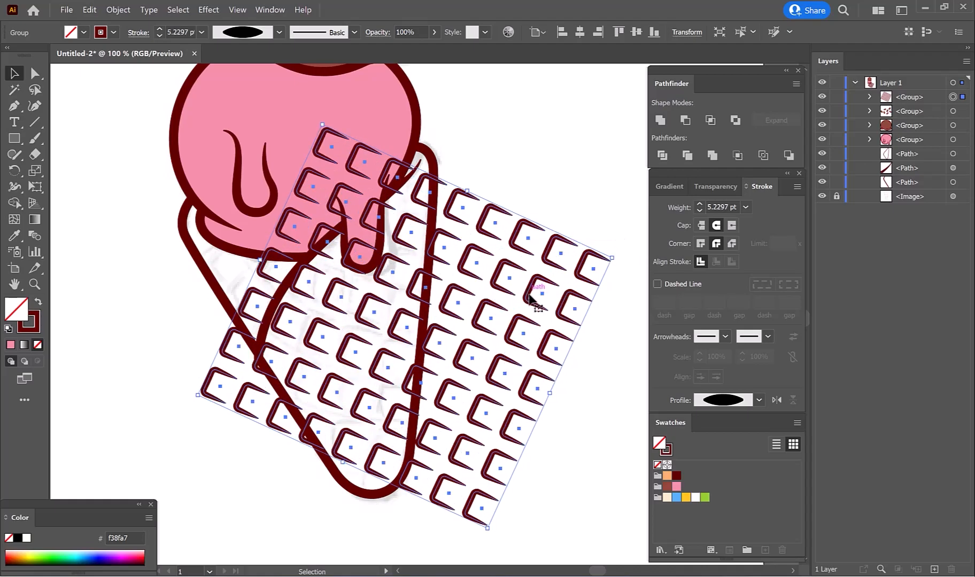
Finish adjusting the waffle grid and move it off the cone to the empty area beside the artwork.
scroll(426, 467, up, 1)
drag(427, 468, 424, 475)
scroll(424, 471, down, 2)
drag(464, 423, 420, 424)
scroll(411, 384, down, 1)
drag(412, 383, 573, 295)
Create a fill shape from the cone's front outline, without a stroke and coloured cream (ffebcd).
click(378, 396)
drag(427, 379, 451, 378)
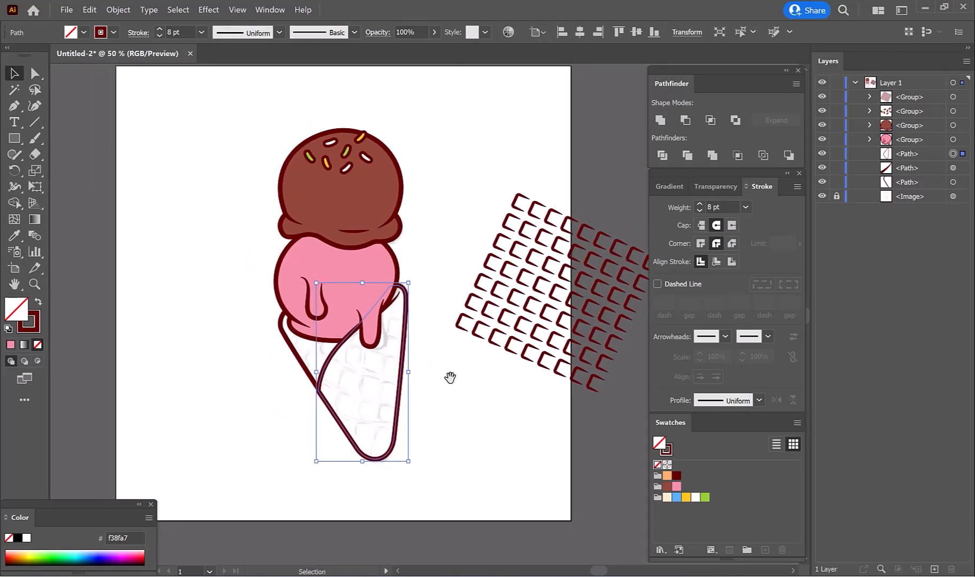
click(37, 302)
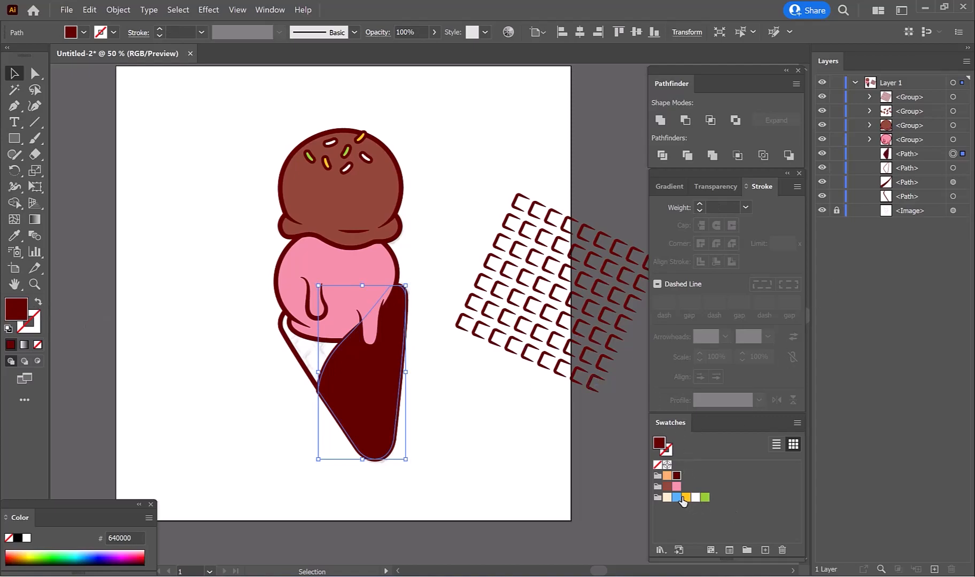
click(666, 498)
click(494, 399)
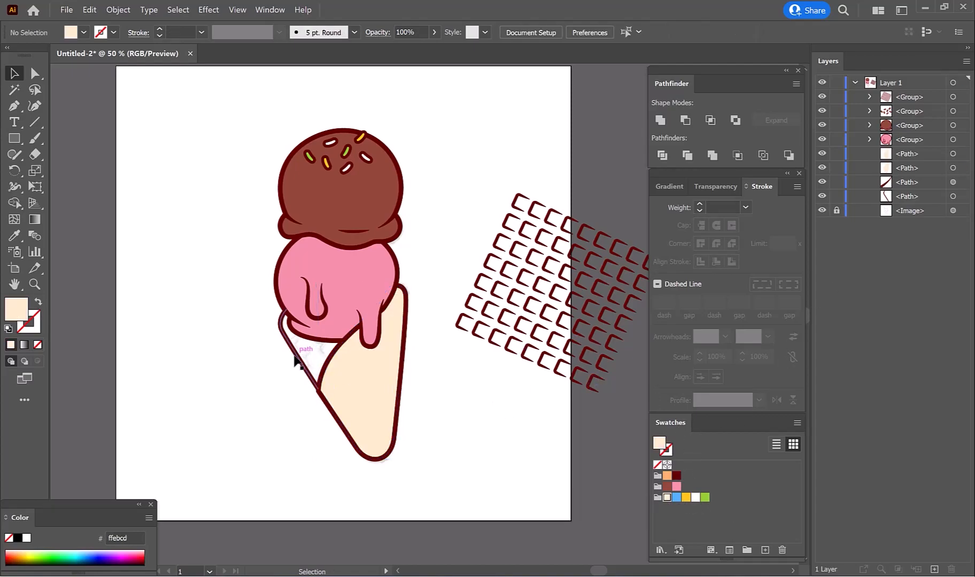
Extend the path of the cone's back part with the Pen tool beneath the pink scoop and behind the front part.
double_click(303, 353)
click(285, 308)
click(351, 341)
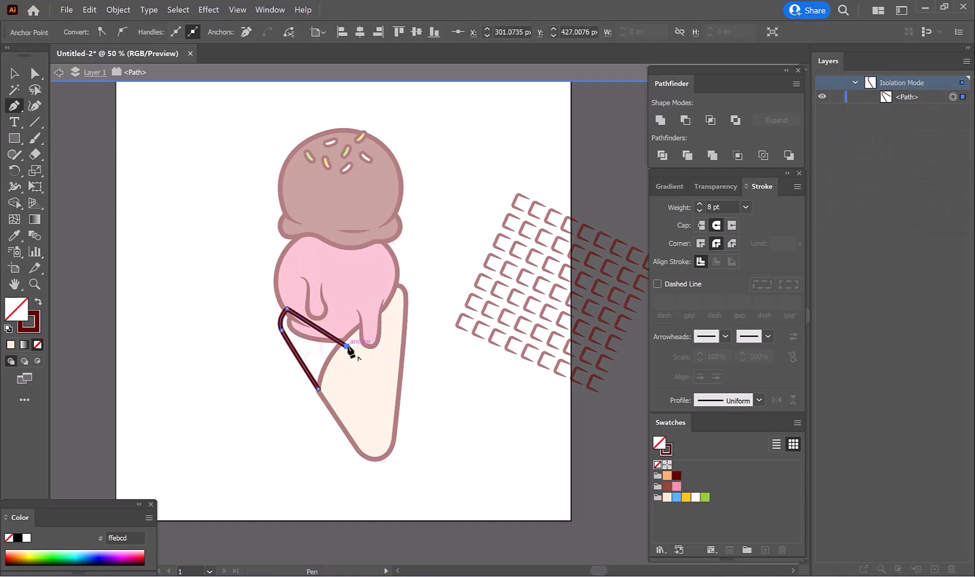
click(385, 383)
Give the cone's back part the same cream fill and place that fill behind the outlines in the layer stack.
key(v)
double_click(454, 373)
click(313, 347)
drag(909, 198, 859, 220)
click(457, 398)
scroll(481, 382, right, 1)
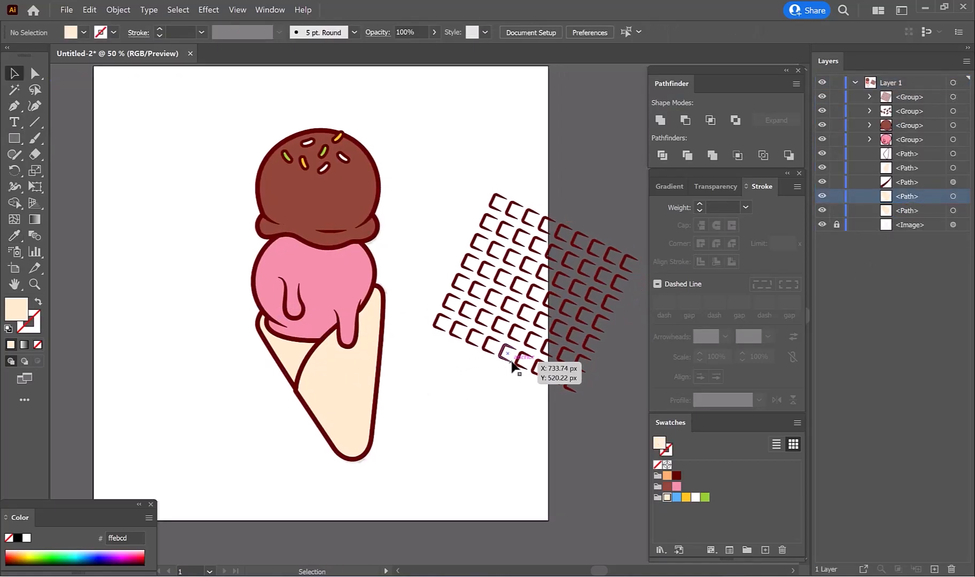
Move the waffle grid back over the cone's front and recolour its strokes orange (fcae6d).
click(517, 364)
drag(527, 335, 369, 426)
scroll(392, 398, up, 1)
drag(413, 369, 411, 363)
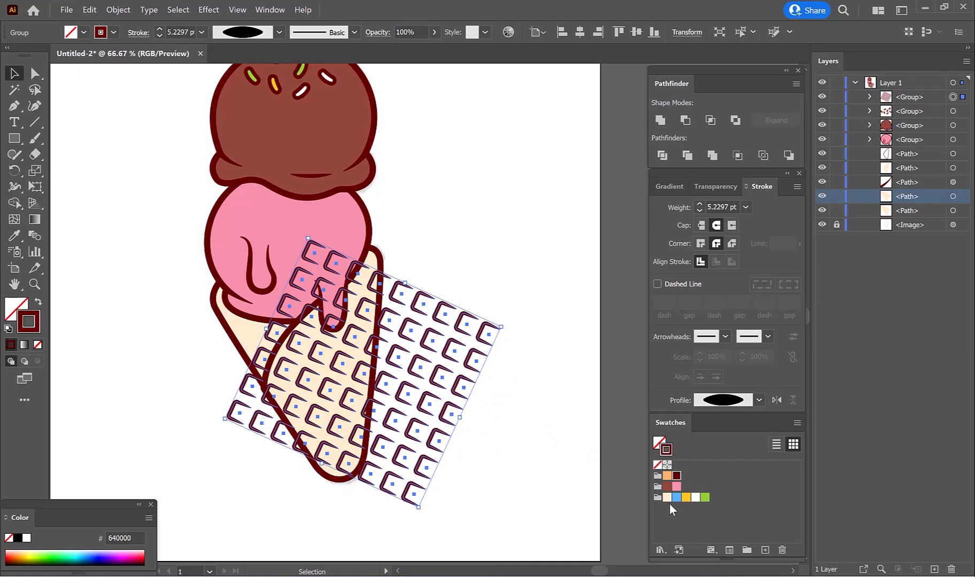
click(667, 475)
key(ctrl+shift+a)
scroll(370, 263, up, 1)
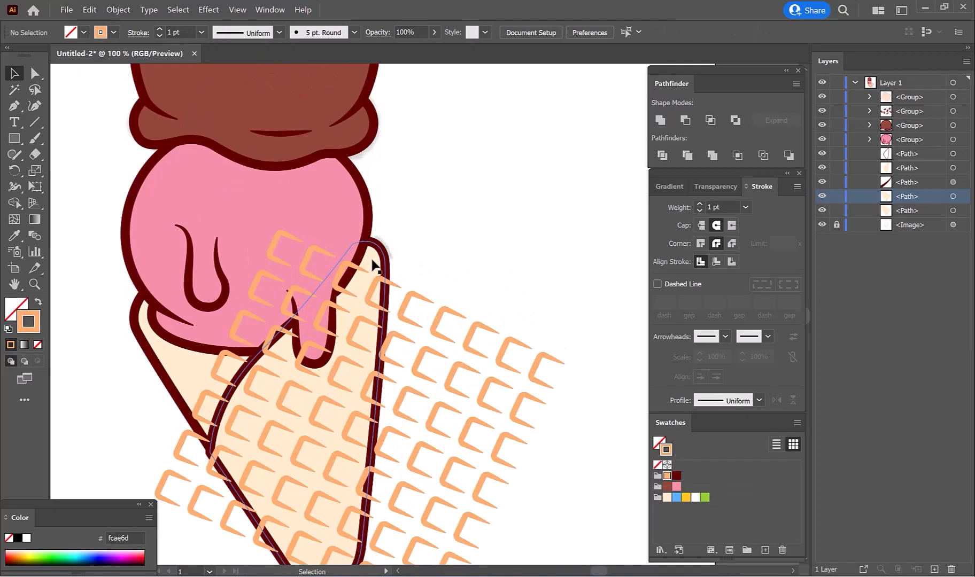
Duplicate the cone's front fill on top of everything and use it as a clipping mask for the waffle grid.
click(372, 260)
key(ctrl+c)
key(ctrl+f)
key(ctrl+shift+])
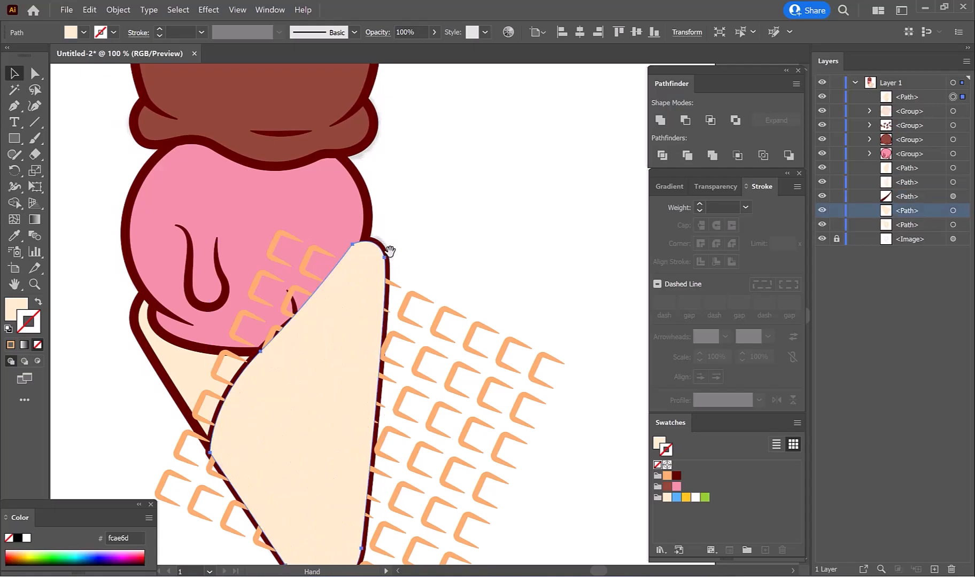
drag(391, 256, 423, 202)
shift+click(473, 262)
click(118, 9)
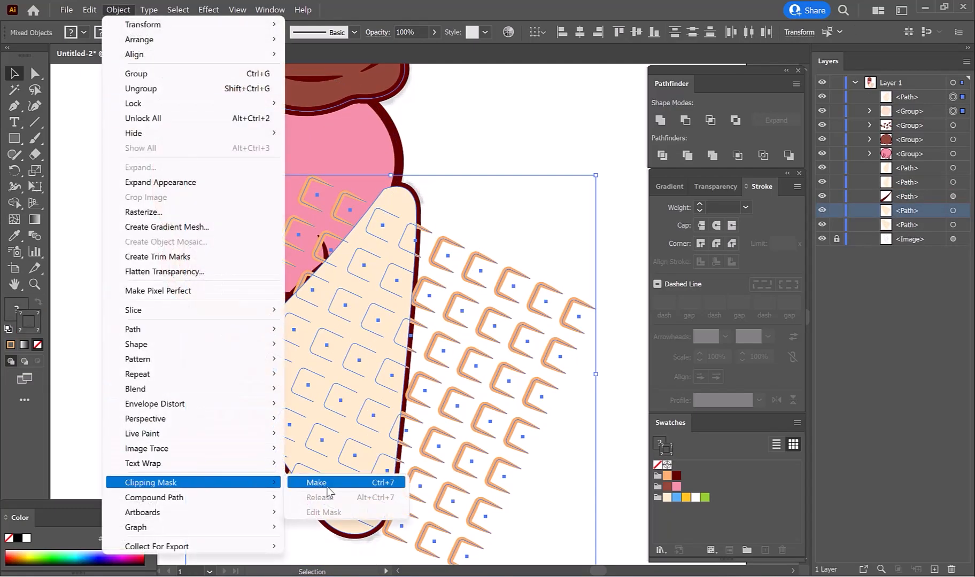
click(315, 483)
click(468, 348)
Move the clipped waffle pattern beneath the scoops and the cone's front outline in the layer stack.
click(390, 352)
drag(930, 99, 915, 151)
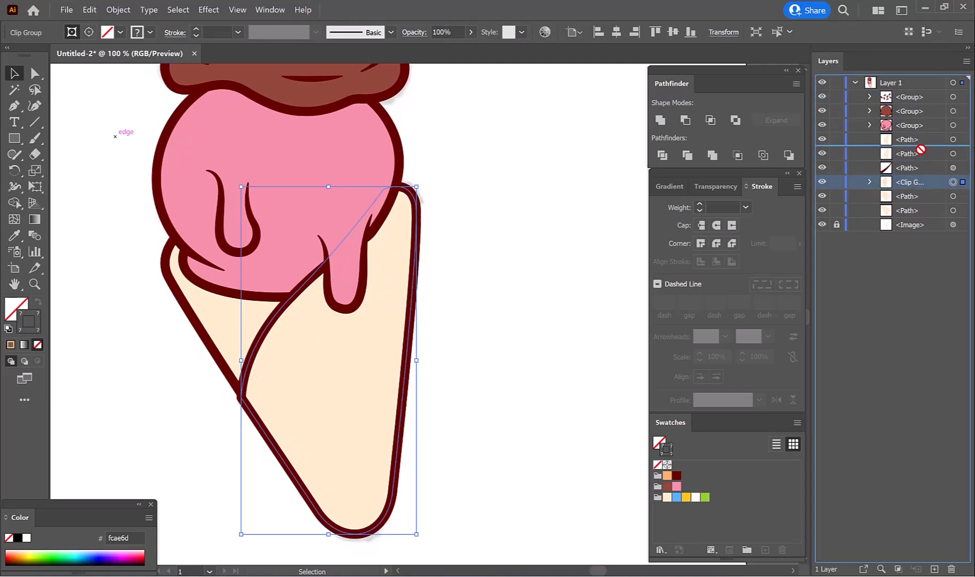
click(592, 305)
scroll(535, 333, left, 3)
Copy the waffle grid from inside the clip group and paste it in front of the cone's back fill.
double_click(443, 364)
double_click(443, 364)
scroll(441, 369, down, 1)
click(146, 72)
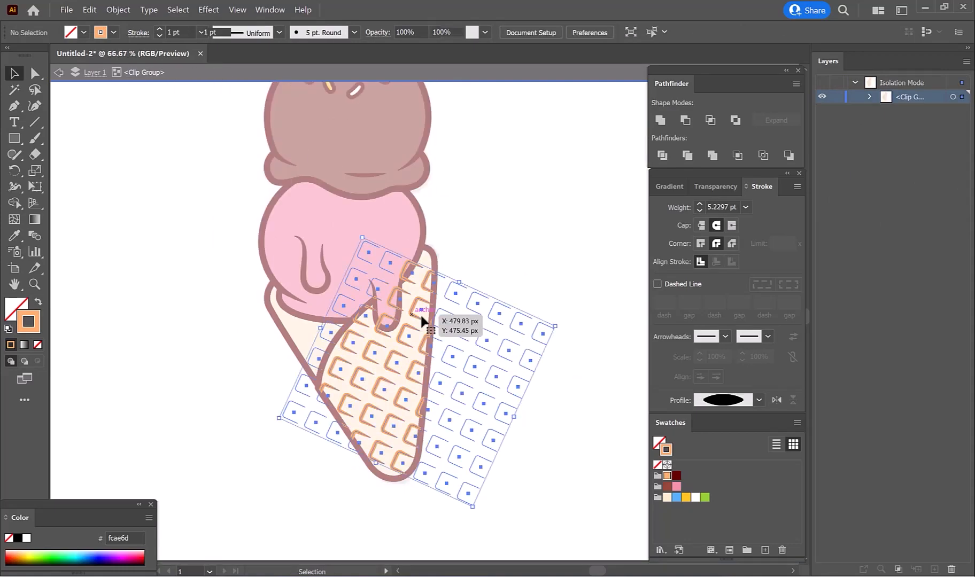
key(Escape)
double_click(302, 335)
key(ctrl+f)
Shift the pasted waffle grid over the cone's back part and slightly adjust its bounding box.
drag(443, 370, 362, 352)
drag(476, 311, 471, 313)
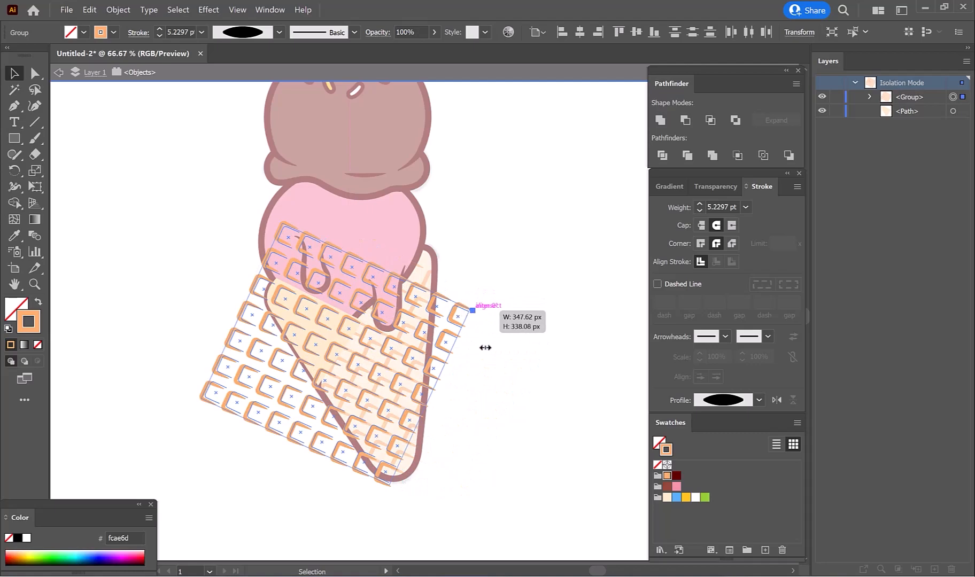
scroll(471, 337, down, 1)
scroll(374, 340, up, 2)
Duplicate the cone's back fill above the second waffle grid and clip the grid to that shape.
drag(346, 323, 379, 343)
key(ctrl+z)
key(ctrl+c)
key(ctrl+f)
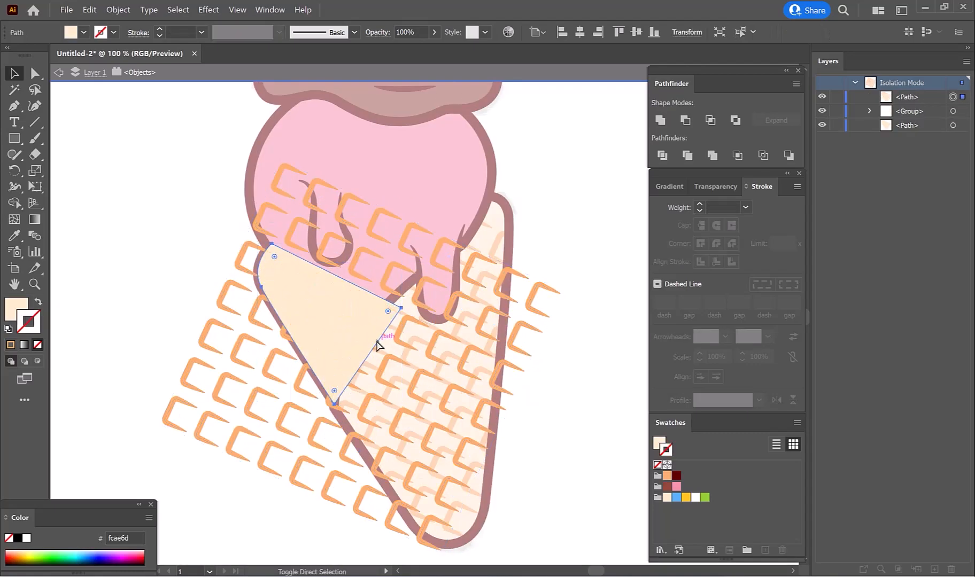
key(ctrl+a)
click(118, 9)
mouse_move(191, 481)
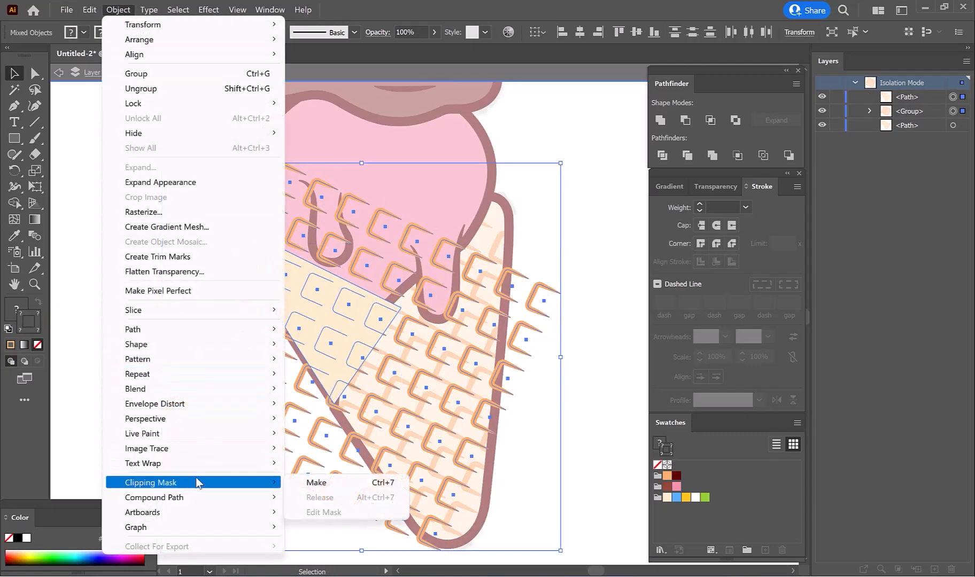
click(319, 482)
double_click(557, 322)
drag(550, 303, 513, 374)
scroll(524, 330, down, 2)
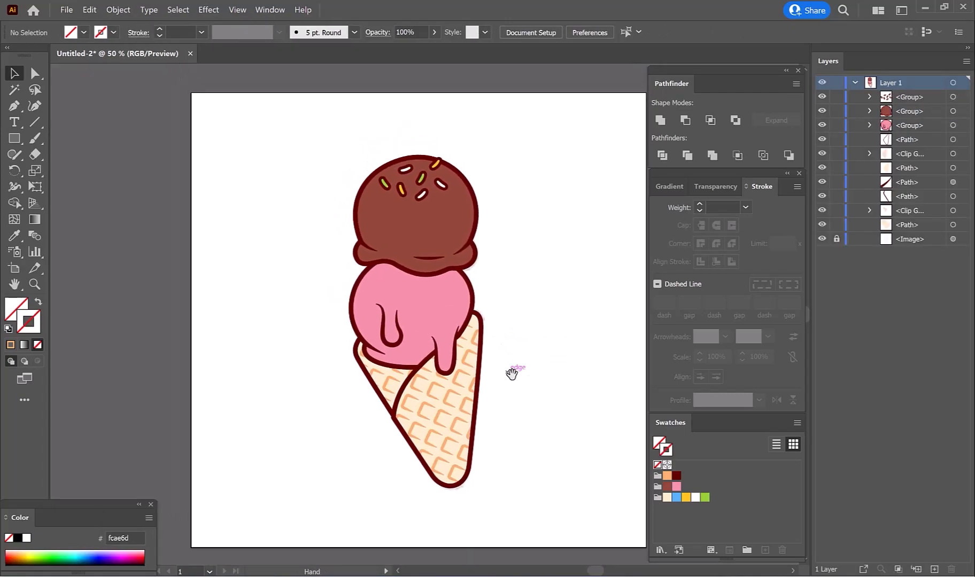
Select all parts of the cone without the pink scoop and group them.
drag(541, 281, 527, 312)
click(414, 256)
scroll(520, 239, up, 1)
drag(499, 276, 481, 216)
drag(481, 545, 261, 344)
shift+click(379, 322)
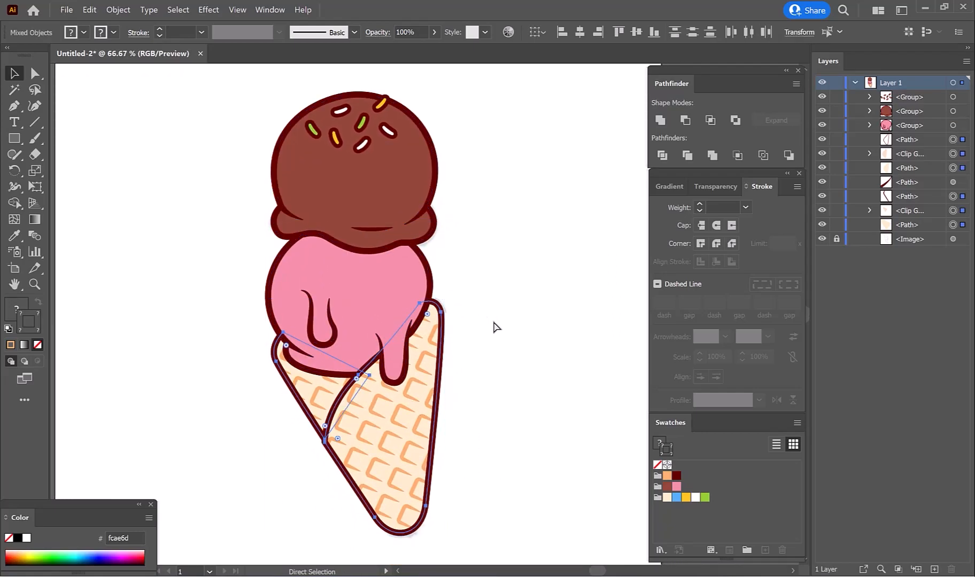
key(ctrl+g)
Ungroup the chocolate scoop into its separate paths.
mouse_move(459, 218)
mouse_down()
mouse_move(525, 278)
mouse_move(522, 294)
mouse_up()
right_click(468, 257)
click(518, 448)
click(551, 255)
Set up a shadow style with dark red fill (640000), no stroke and 17% opacity.
scroll(440, 317, up, 1)
key(a)
click(410, 337)
click(38, 302)
click(17, 309)
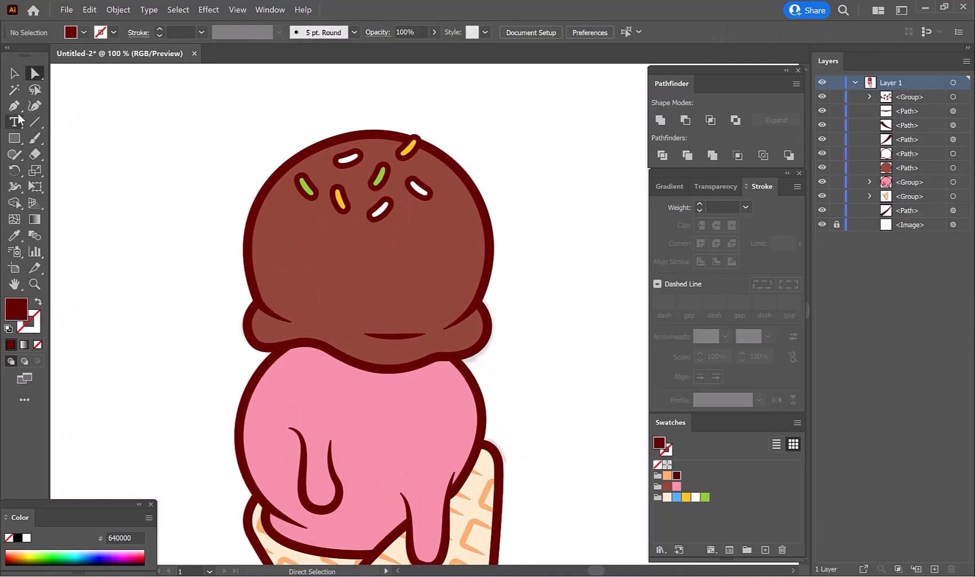
drag(391, 47, 393, 46)
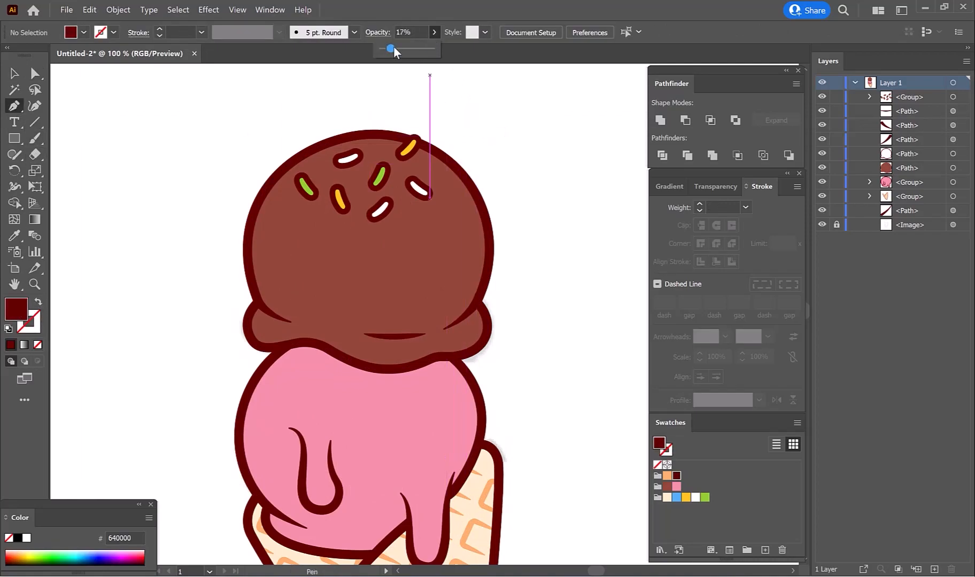
Draw the shadow's inner edge with the Pen tool as a long curve from the chocolate scoop's lower left to its upper right.
scroll(460, 207, up, 2)
click(179, 437)
drag(385, 255, 437, 299)
drag(438, 299, 452, 253)
key(a)
drag(360, 335, 416, 420)
drag(389, 419, 413, 415)
drag(535, 264, 530, 259)
Continue the shadow path from its lower-left end along the scoop's bottom lip with a rounded bulge down to the outline.
click(217, 387)
scroll(382, 412, up, 1)
scroll(353, 412, down, 1)
scroll(352, 412, up, 1)
drag(346, 412, 458, 403)
click(346, 413)
drag(420, 461, 361, 437)
click(327, 442)
Run the shadow path around the outside of the chocolate scoop and close it at the upper end of the inner curve.
scroll(307, 433, down, 1)
drag(374, 487, 398, 457)
drag(530, 418, 540, 397)
drag(558, 332, 558, 306)
drag(556, 214, 548, 302)
drag(522, 193, 511, 182)
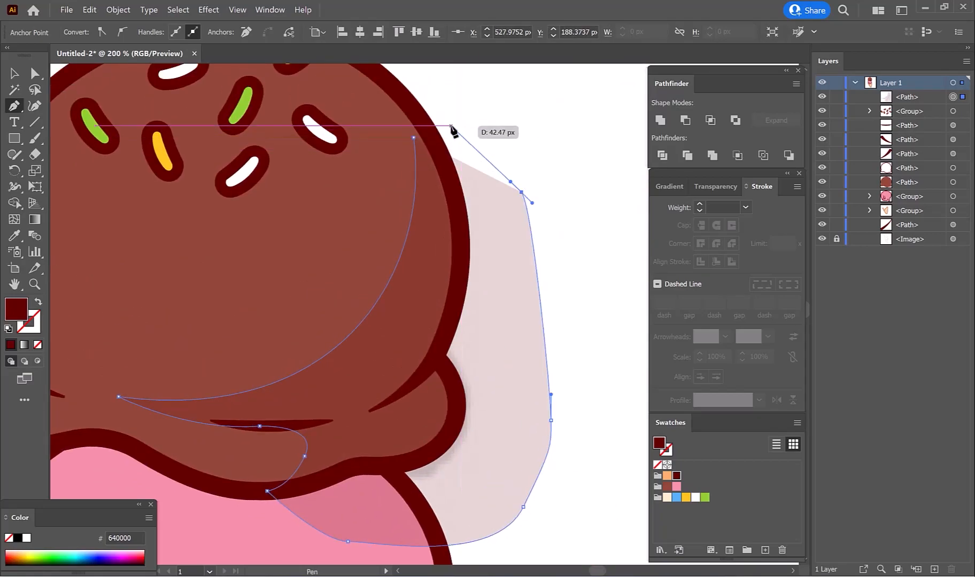
drag(455, 122, 468, 133)
scroll(427, 148, up, 1)
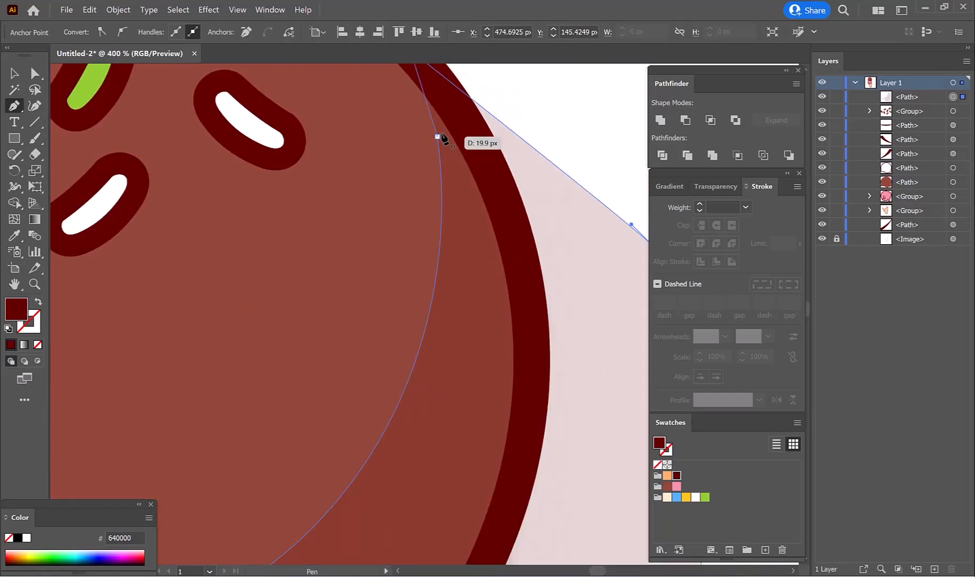
Cut away the shadow area outside the chocolate scoop with the Shape Builder tool.
scroll(442, 166, down, 3)
key(v)
shift+click(213, 230)
click(14, 203)
alt+click(526, 327)
key(v)
Trim a thin rim off the shadow's right edge using a slightly left-shifted scoop shape and Shape Builder, and delete the leftover shape.
scroll(436, 361, up, 2)
mouse_move(422, 357)
mouse_down()
mouse_move(396, 341)
mouse_move(396, 355)
mouse_up()
shift+click(495, 323)
click(15, 203)
alt+click(505, 316)
key(v)
click(543, 297)
click(435, 331)
key(Delete)
drag(518, 287, 523, 305)
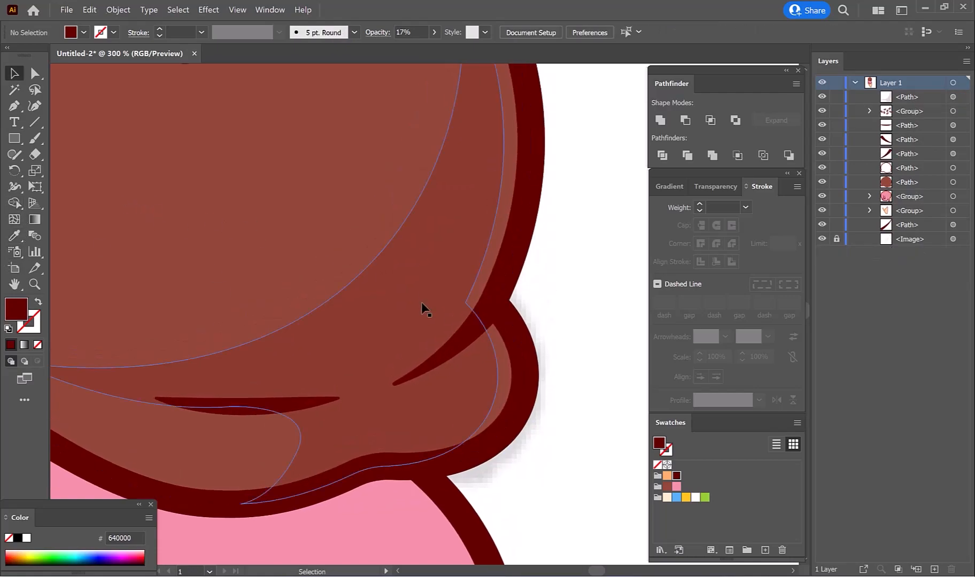
Draw a narrow curved shape with the Pen tool along the crease at the chocolate scoop's lower right.
key(p)
click(466, 302)
scroll(429, 353, up, 2)
click(310, 426)
drag(580, 233, 641, 112)
click(504, 250)
scroll(559, 201, down, 1)
Reshape the scoop's shadow along the right crease by combining it with the narrow shape in Shape Builder.
key(v)
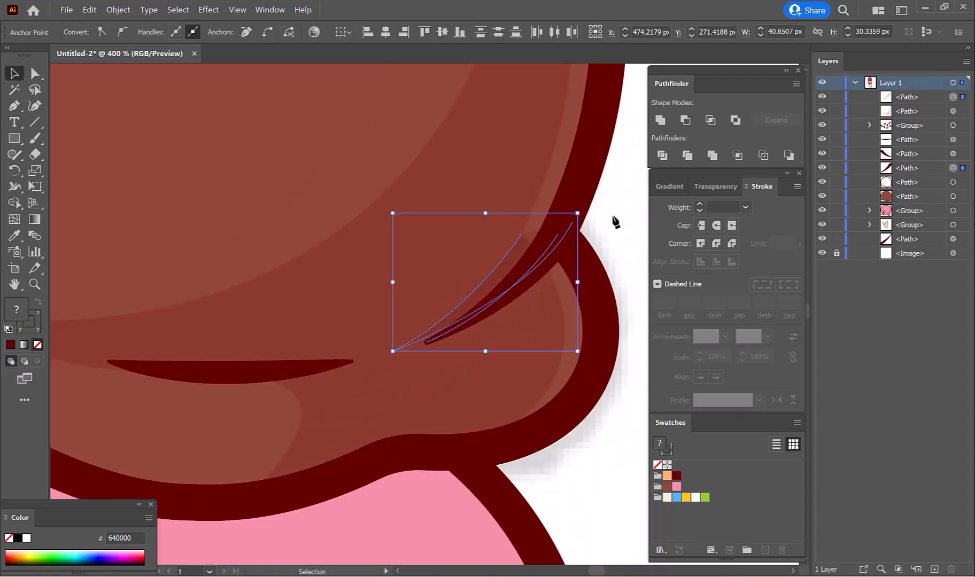
click(617, 213)
shift+click(424, 244)
key(shift+m)
drag(470, 296, 545, 241)
Move the shadow beneath the chocolate scoop's outline and crease lines, directly above its brown fill.
key(v)
drag(613, 215, 580, 174)
click(580, 174)
click(952, 97)
drag(926, 99, 903, 175)
click(596, 254)
scroll(574, 228, down, 4)
mouse_move(462, 198)
mouse_down()
mouse_move(437, 270)
mouse_move(401, 283)
mouse_move(466, 291)
mouse_up()
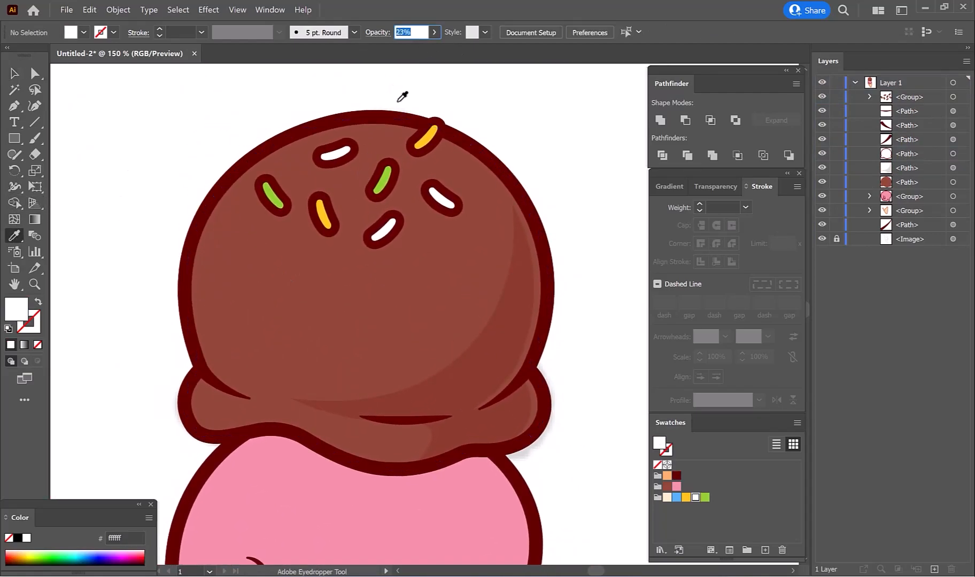
Draw the outer curve of a semi-transparent white highlight with the Pen tool, following the chocolate scoop's upper-left edge.
click(14, 106)
scroll(357, 137, up, 2)
click(353, 118)
drag(269, 192, 385, 5)
click(188, 404)
drag(237, 295, 216, 324)
scroll(259, 370, down, 1)
key(a)
drag(264, 136, 258, 143)
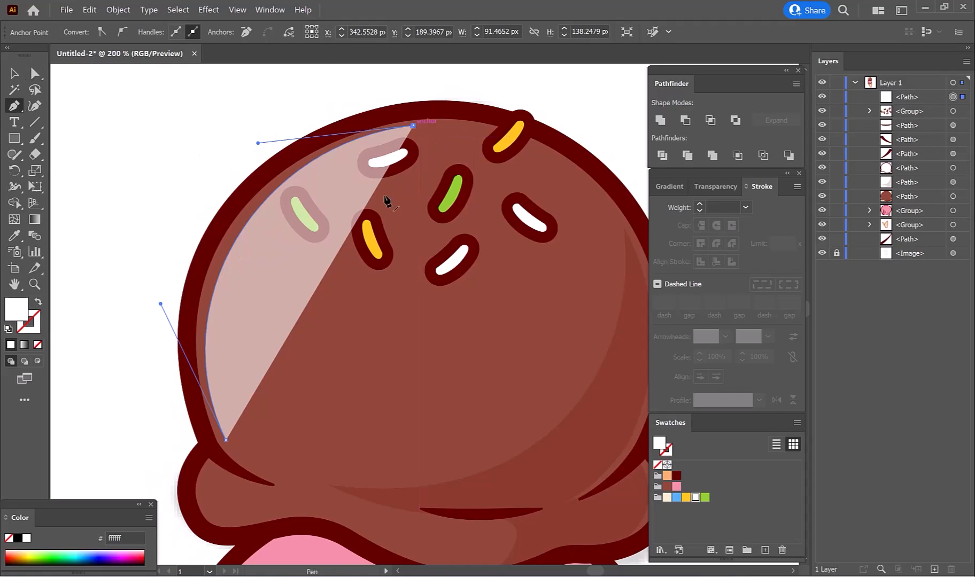
Close the white highlight as a slim crescent with an inner curve and refine the curve's handles.
click(412, 129)
drag(374, 241, 381, 154)
click(257, 371)
drag(320, 238, 253, 258)
key(a)
drag(285, 153, 277, 133)
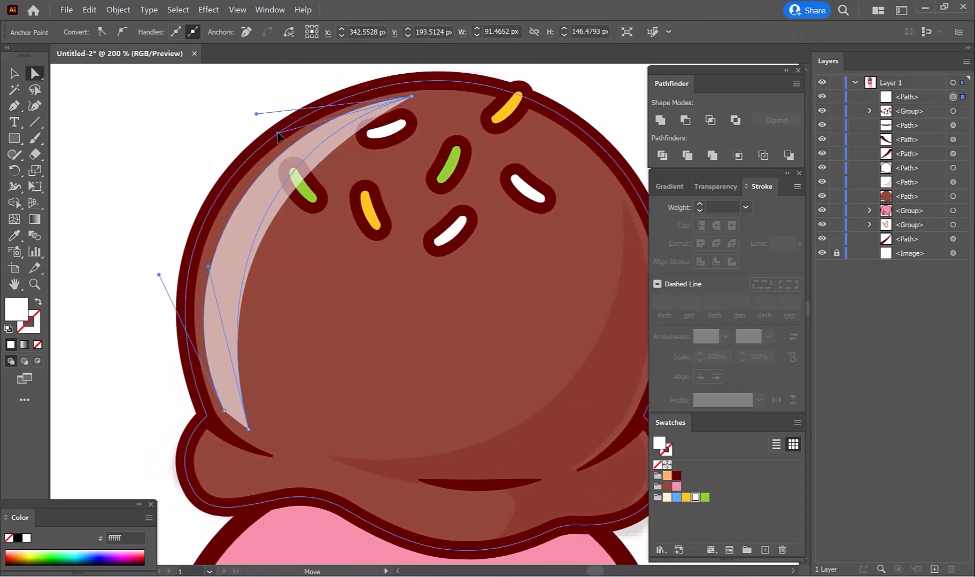
Extend the white highlight past the chocolate scoop's left crease onto the lower rim and curve the added tail to a taper.
scroll(277, 132, down, 3)
key(p)
scroll(253, 319, up, 1)
click(203, 417)
key(ctrl+z)
click(208, 413)
drag(227, 370, 203, 293)
key(a)
click(208, 413)
key(ctrl+z)
drag(209, 373, 182, 316)
key(a)
scroll(266, 283, down, 3)
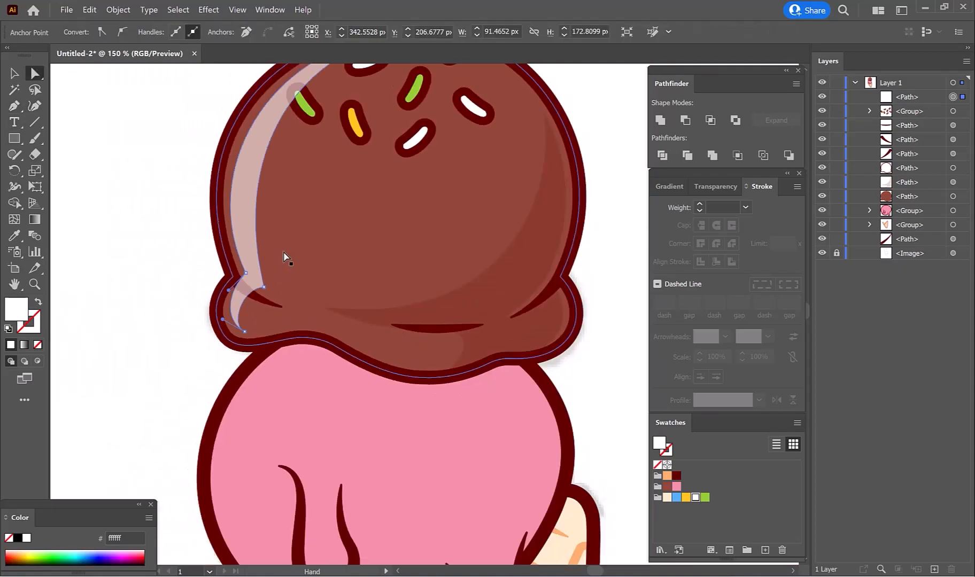
Move the white highlight beneath the chocolate scoop's sprinkles, outlines and shadow, directly above its brown fill.
drag(283, 253, 300, 311)
key(v)
drag(909, 99, 898, 190)
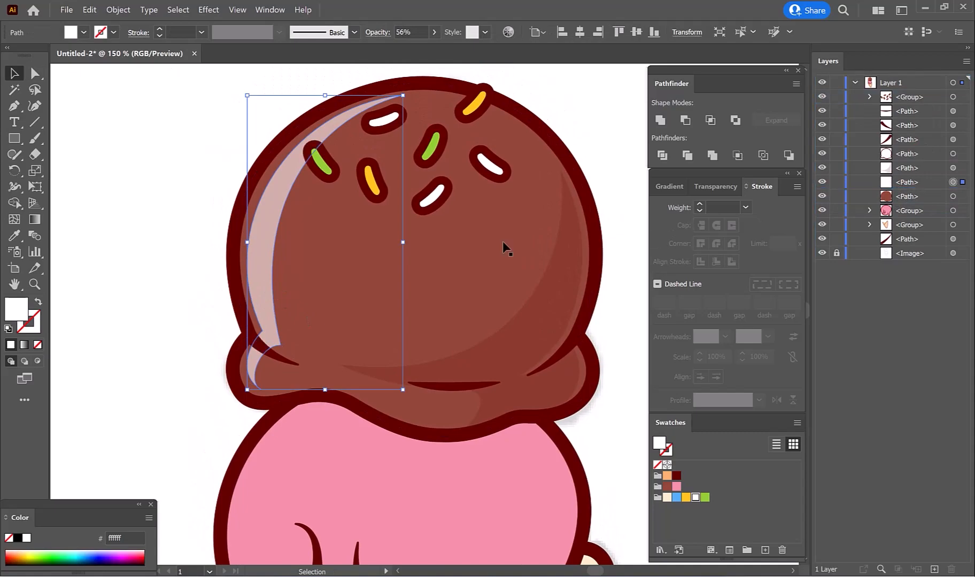
Lower the opacity of the chocolate scoop's white highlight to 36%.
click(183, 202)
scroll(183, 202, down, 2)
drag(185, 201, 253, 229)
key(ctrl+z)
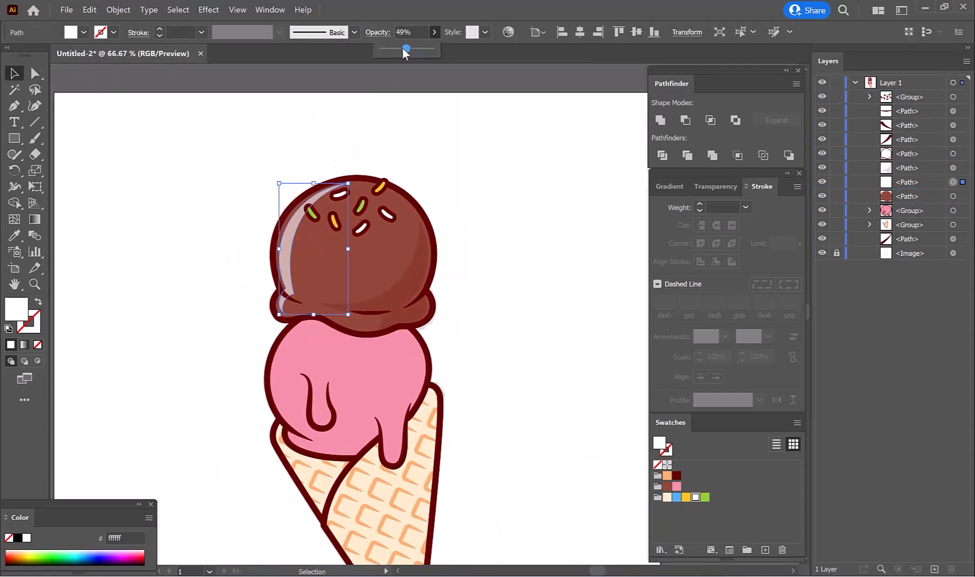
click(452, 194)
scroll(453, 194, down, 1)
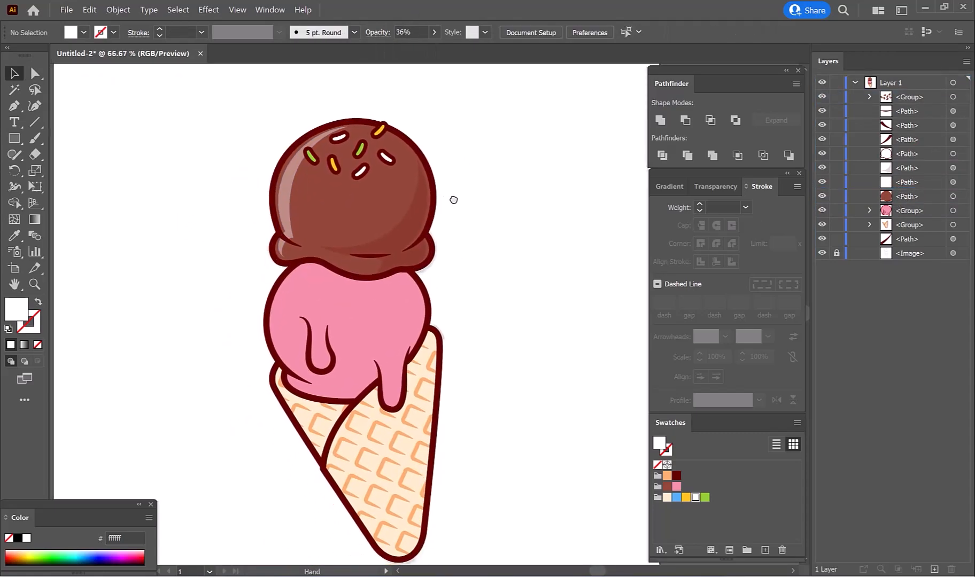
Group all the paths that make up the chocolate scoop.
drag(451, 274, 448, 245)
right_click(477, 280)
click(513, 418)
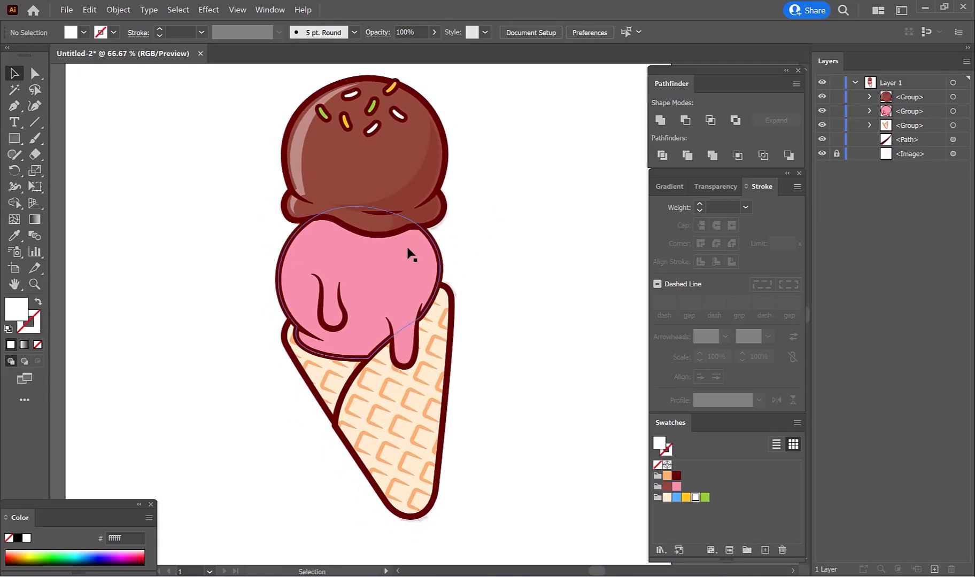
Ungroup the pink scoop and bend the upper edge of the right drip's pink fill into an arch.
scroll(422, 319, up, 1)
right_click(394, 260)
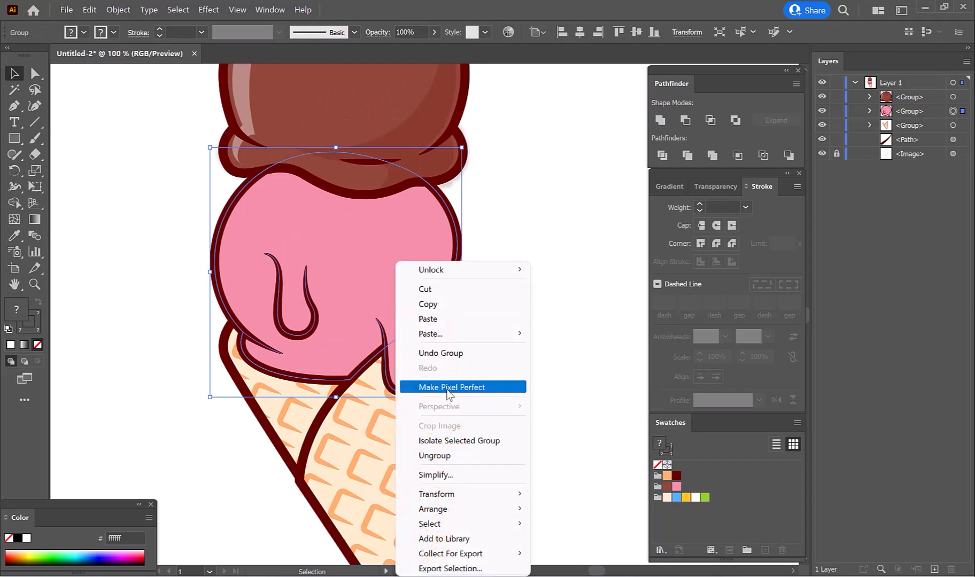
click(420, 452)
click(422, 318)
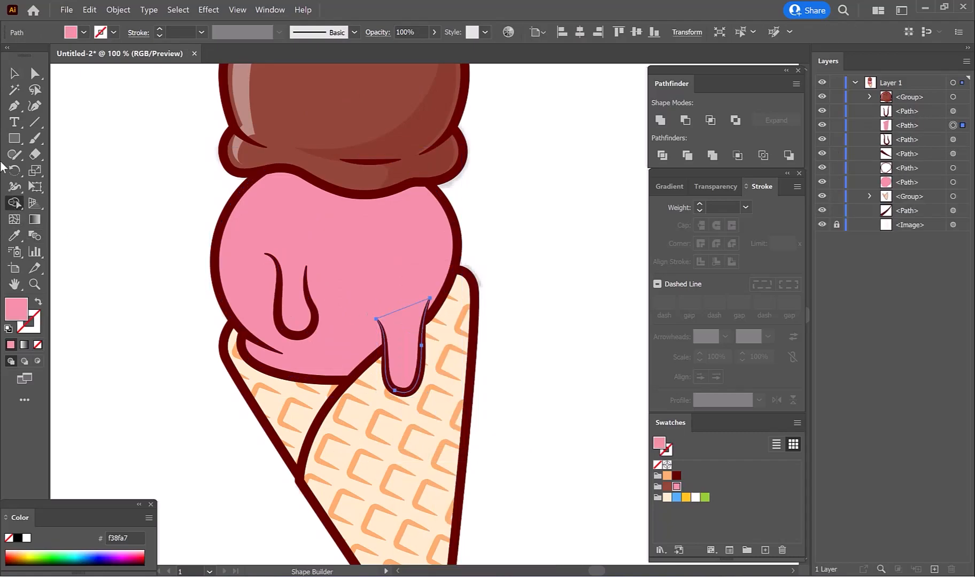
key(p)
scroll(401, 320, up, 1)
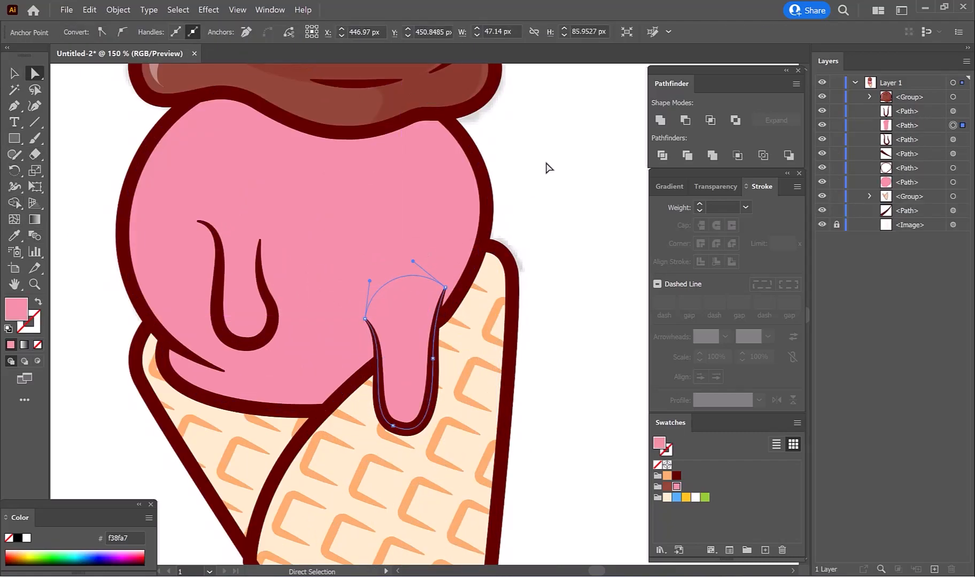
ctrl+click(505, 169)
Draw the inner edge of a dark red 17% opacity shadow down the right drip with the Pen tool.
click(14, 106)
drag(415, 331, 382, 349)
scroll(409, 254, up, 2)
click(394, 181)
drag(382, 350, 371, 269)
drag(305, 328, 307, 328)
scroll(337, 332, up, 1)
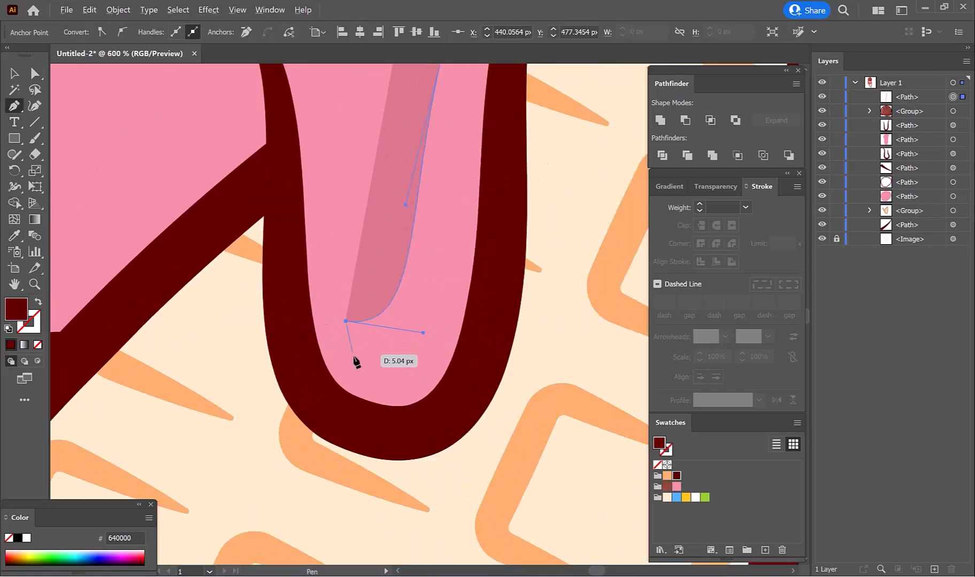
Close the right drip's shadow along the drip's tip and right side, and arch its upper edge.
drag(372, 375, 412, 399)
drag(460, 154, 434, 257)
key(ctrl+z)
drag(436, 393, 439, 302)
drag(451, 211, 466, 133)
drag(480, 122, 453, 276)
click(463, 258)
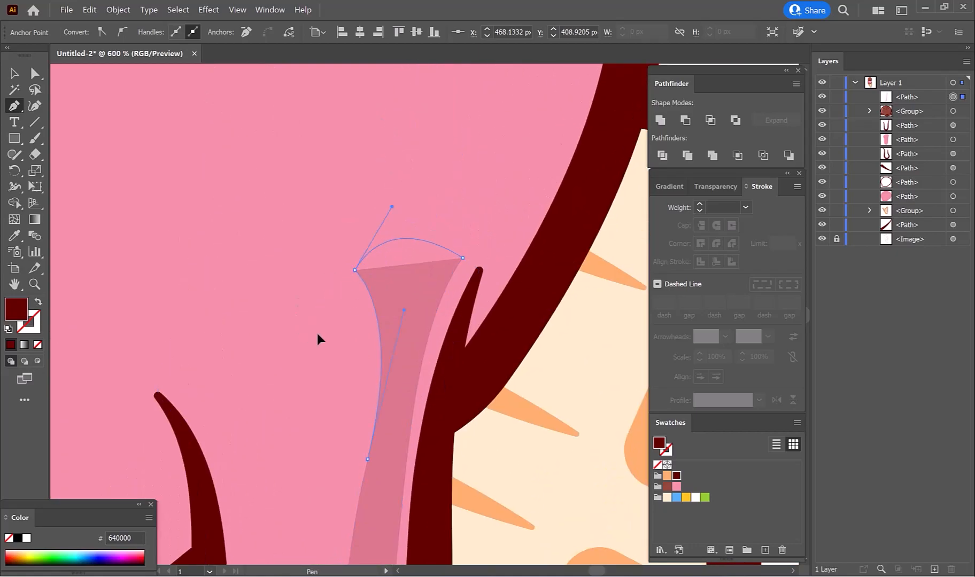
drag(314, 332, 314, 333)
scroll(406, 294, down, 4)
key(v)
click(499, 228)
drag(316, 127, 328, 143)
Draw the outer edge of the pink scoop's shadow from beneath the chocolate scoop, past the right drip and along the lower outline.
scroll(422, 143, up, 2)
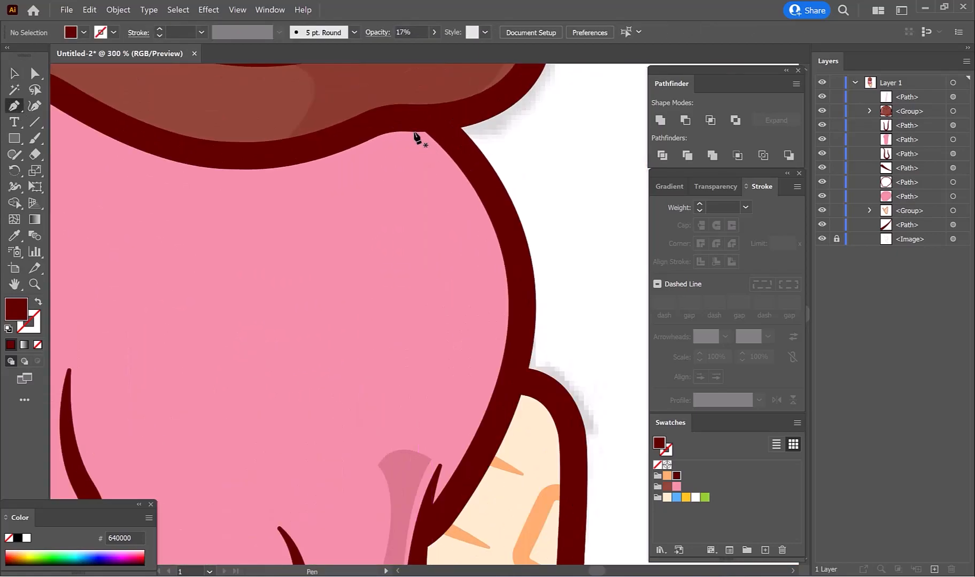
click(374, 86)
drag(454, 214, 470, 294)
scroll(406, 422, up, 3)
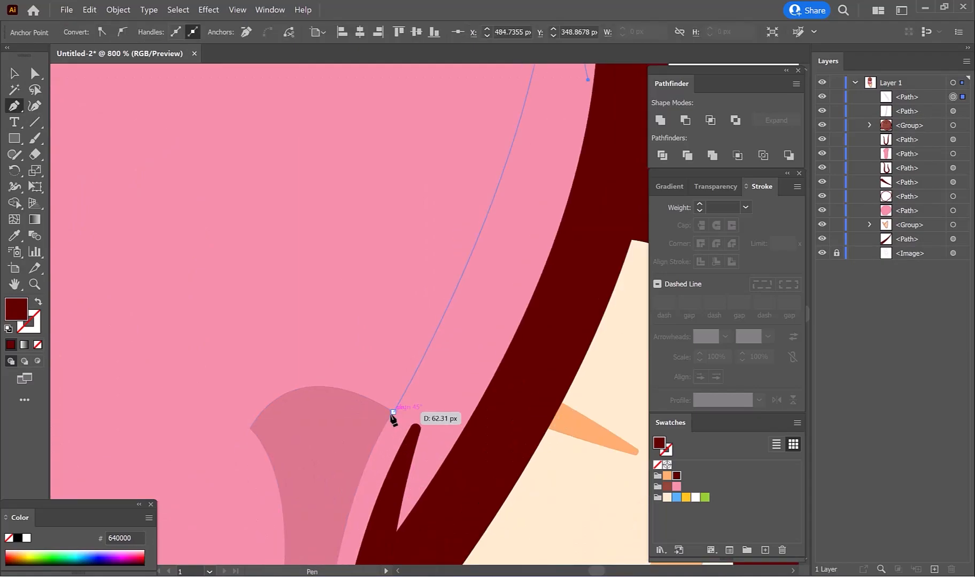
click(393, 410)
scroll(393, 411, down, 3)
drag(360, 463, 461, 281)
click(360, 349)
drag(349, 369, 465, 272)
drag(371, 352, 347, 375)
drag(141, 342, 260, 335)
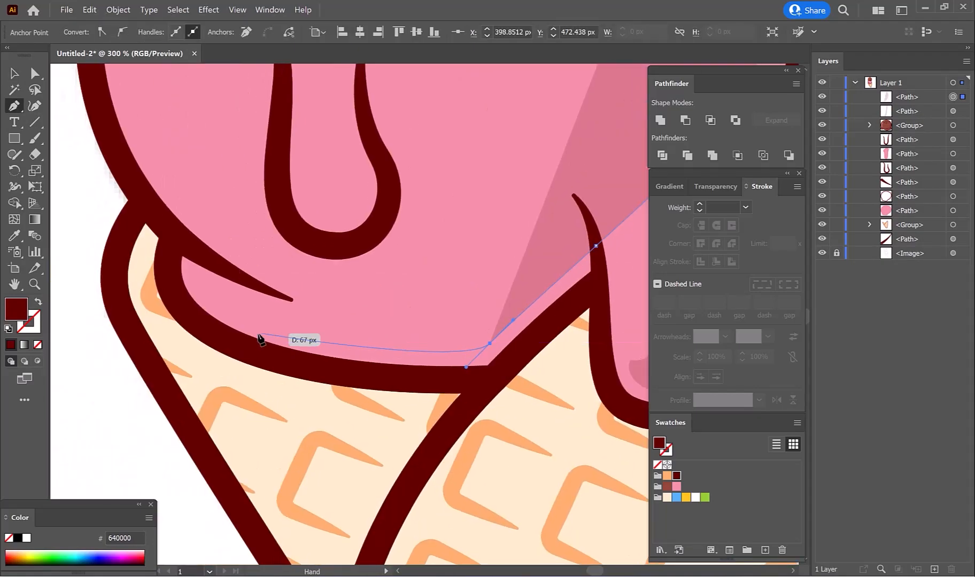
Close the pink scoop's shadow through the lower-left crease and curve its inner edge up to the chocolate scoop.
drag(417, 316, 486, 286)
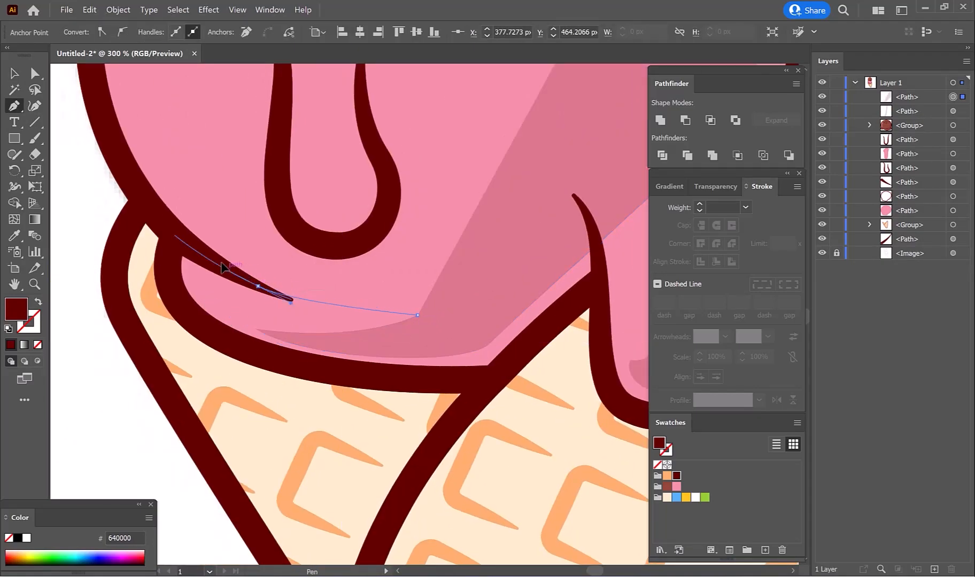
click(267, 284)
scroll(261, 290, down, 2)
drag(261, 289, 245, 363)
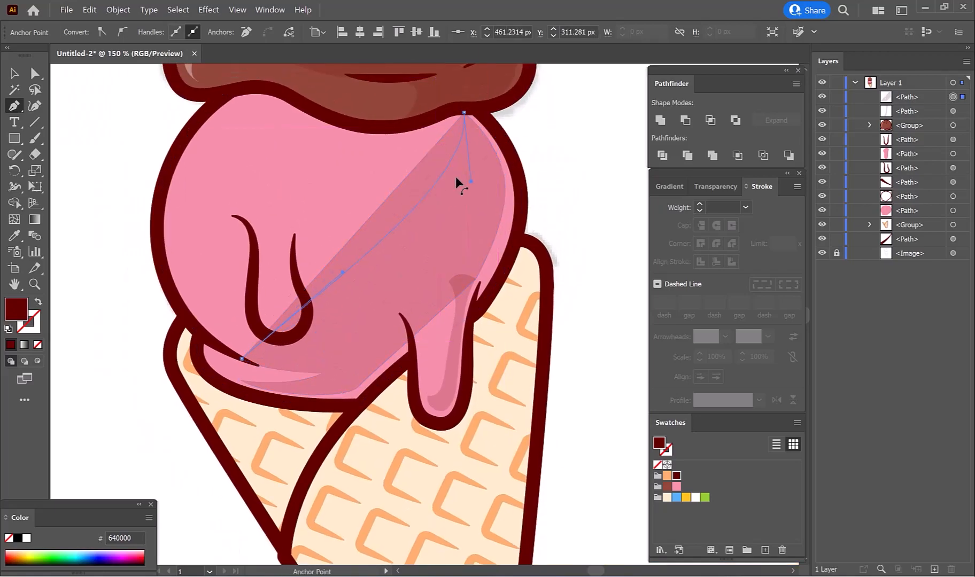
drag(450, 170, 460, 184)
key(a)
drag(350, 288, 428, 364)
drag(490, 244, 466, 276)
Move the large shadow beneath the pink scoop's drips and outlines, directly above its pink fill.
key(v)
drag(911, 99, 900, 205)
click(572, 203)
drag(569, 202, 562, 214)
drag(281, 179, 349, 165)
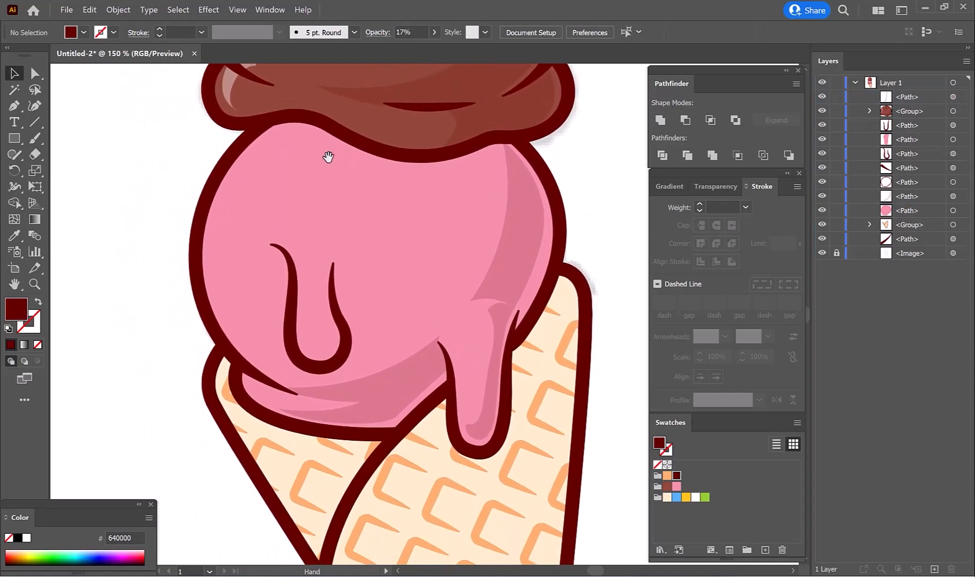
Start a semi-transparent dark red shadow inside the left drip, curving along its bottom and up its right side.
scroll(321, 269, up, 2)
click(289, 426)
drag(320, 443, 290, 336)
scroll(296, 337, up, 1)
drag(292, 313, 325, 301)
drag(300, 204, 299, 259)
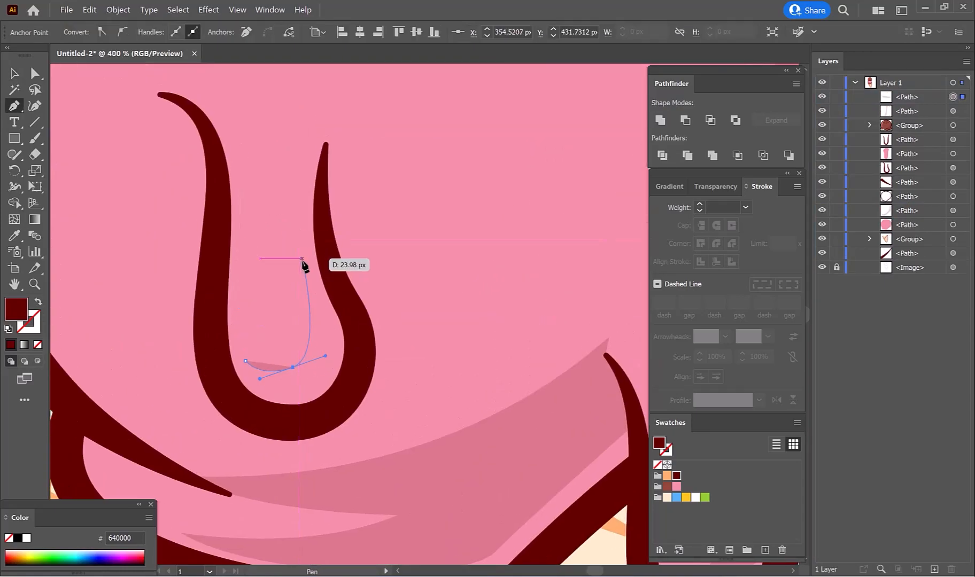
drag(314, 337, 320, 279)
drag(287, 220, 288, 267)
key(ctrl+z)
Carry the left drip's shadow over the line's upper tip, down outside its right side, and close it beneath the drip.
drag(335, 163, 387, 110)
click(335, 162)
drag(353, 267, 341, 181)
drag(347, 206, 385, 254)
drag(364, 331, 381, 259)
drag(374, 324, 324, 357)
drag(250, 248, 253, 256)
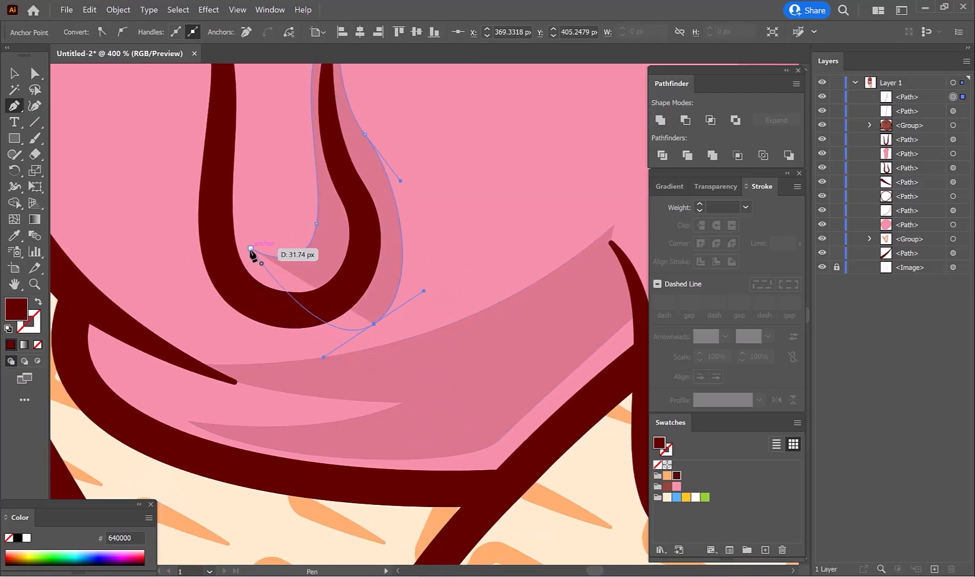
Move the left drip's shadow beneath the outlines, directly above the pink scoop's fill.
key(ctrl+minus)
key(ctrl+minus)
key(ctrl+minus)
key(v)
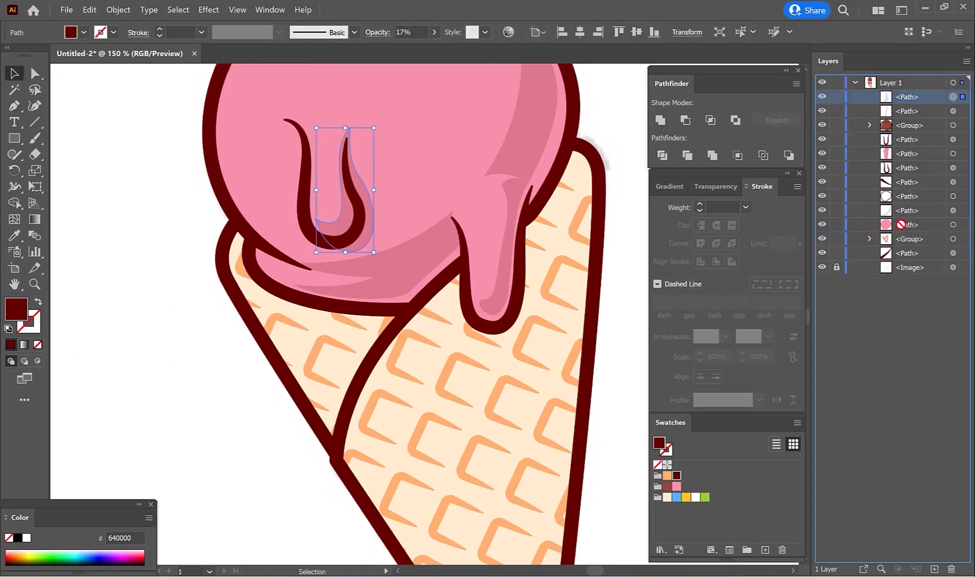
drag(901, 225, 900, 218)
drag(396, 209, 451, 263)
Draw the curved outer edge of a semi-transparent white highlight along the pink scoop's left side with the Pen tool.
click(207, 134)
drag(209, 131, 194, 223)
key(a)
click(300, 120)
click(179, 212)
key(p)
click(341, 130)
click(292, 354)
drag(303, 305, 269, 304)
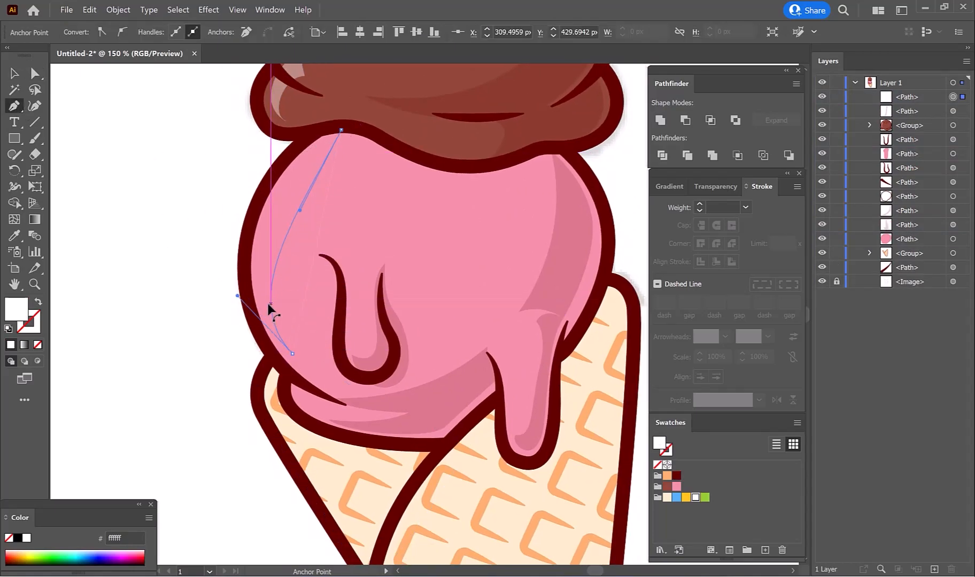
key(a)
drag(300, 210, 257, 175)
Close the pink scoop's highlight as a crescent tucked under the chocolate scoop, with a curved inner edge.
click(341, 130)
drag(389, 136, 409, 155)
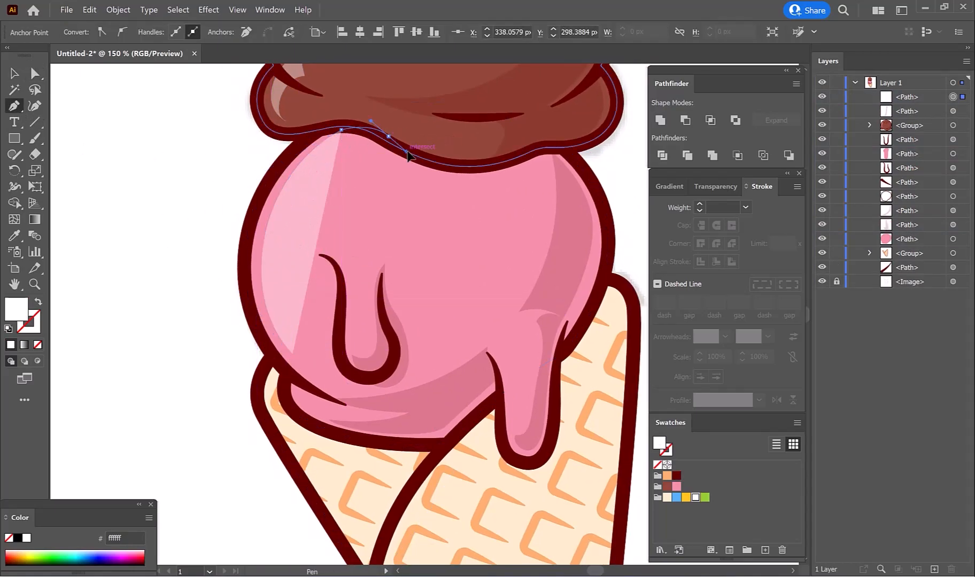
click(406, 152)
drag(369, 224, 360, 176)
click(284, 306)
drag(317, 248, 270, 229)
key(a)
drag(317, 155, 320, 82)
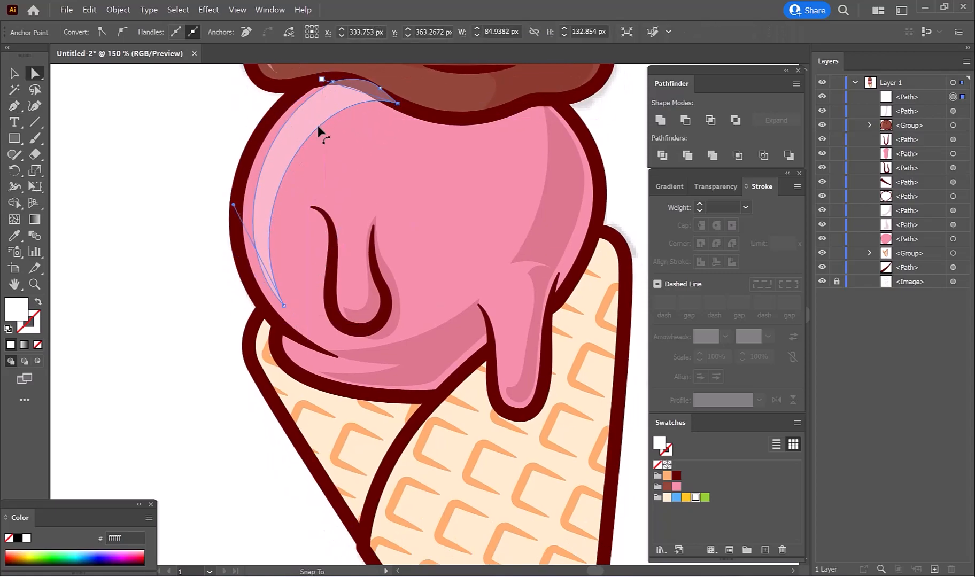
Move the white highlight beneath the pink scoop's outlines and shadows, directly above its pink fill.
drag(320, 130, 327, 210)
key(v)
drag(906, 97, 904, 233)
click(217, 201)
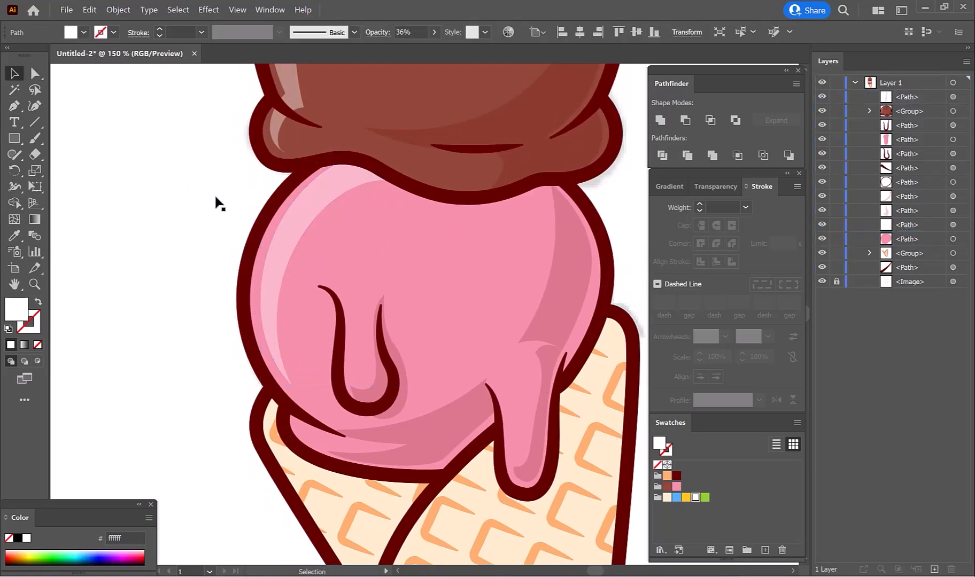
Change the blending mode of the pink scoop's large shadow and match both drip shadows to its appearance.
key(ctrl+minus)
click(378, 32)
click(293, 54)
click(284, 116)
click(529, 244)
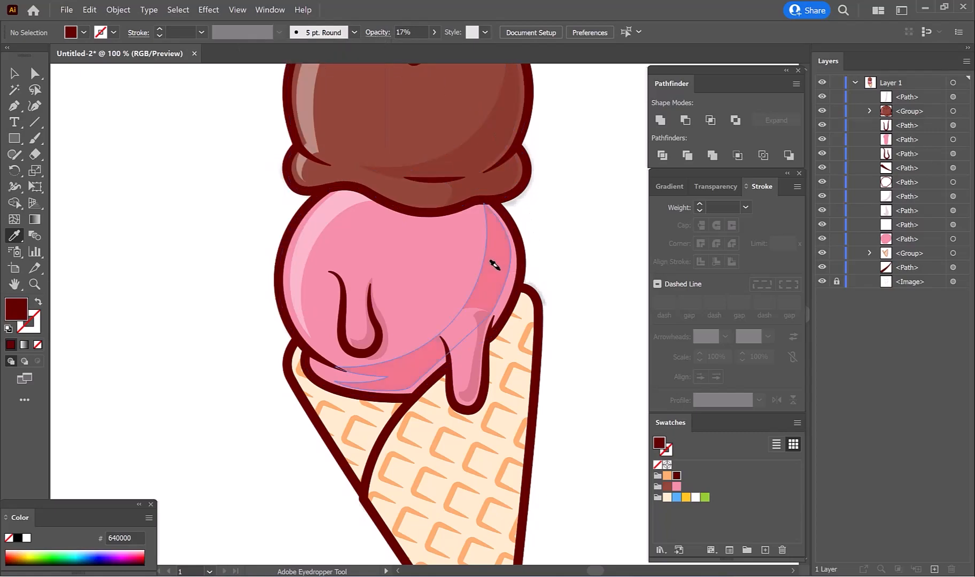
drag(550, 304, 499, 248)
key(v)
Set the fill of the cone's large front panel to fdcf83.
scroll(524, 257, down, 1)
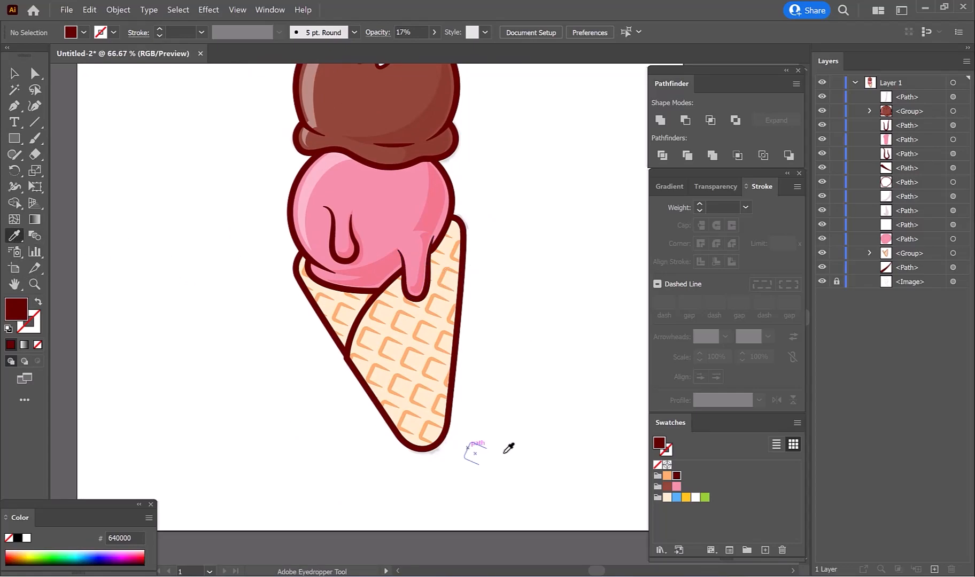
scroll(476, 385, up, 1)
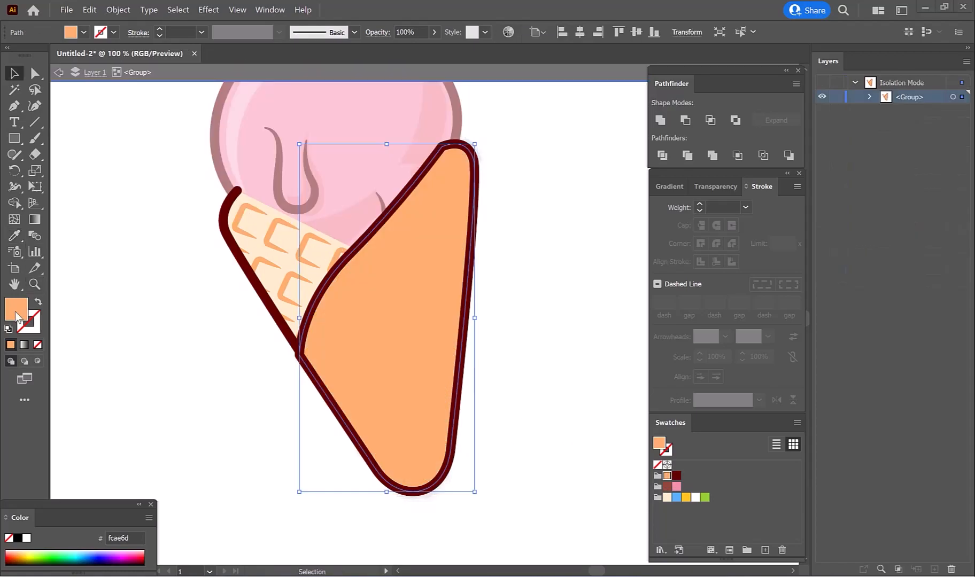
double_click(16, 311)
text(fdcf83)
click(680, 195)
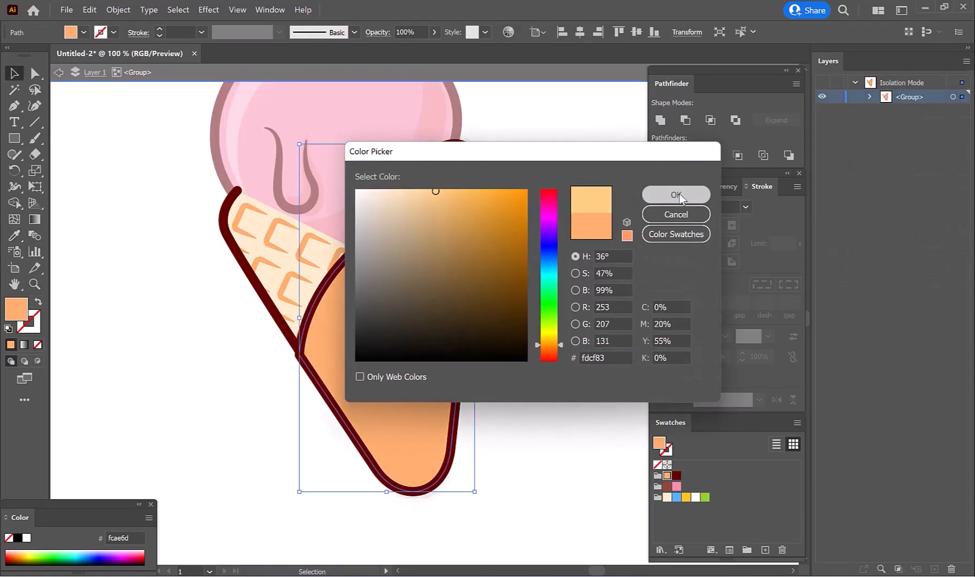
Set the fill of the cone's left back panel to fdcf83 and leave isolation mode.
click(291, 240)
double_click(283, 250)
double_click(23, 311)
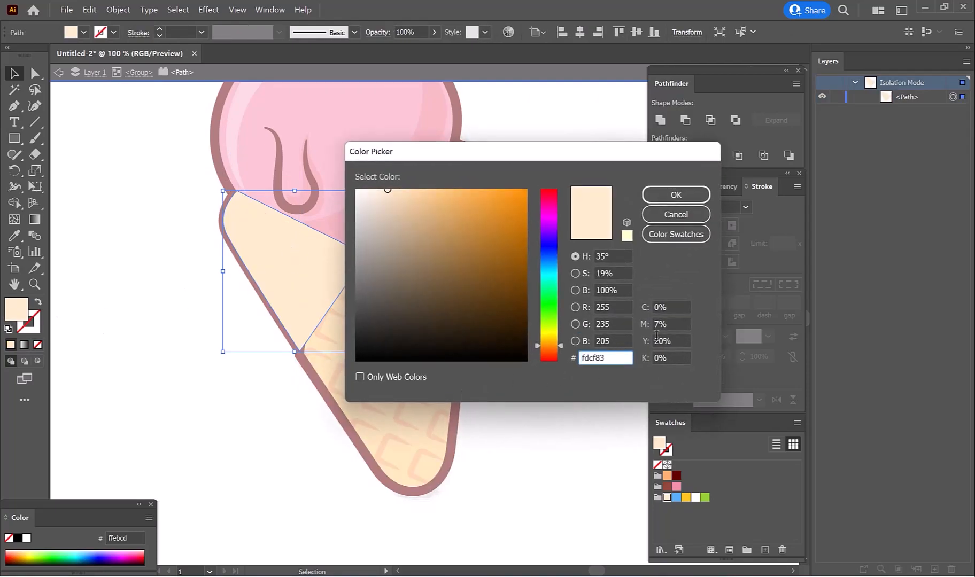
text(fdcf83)
key(Return)
double_click(521, 340)
double_click(521, 333)
Draw the outer edge of a 17% opacity dark red shadow down the front cone panel's right side and around its tip.
drag(505, 298, 500, 324)
click(14, 236)
scroll(468, 184, up, 4)
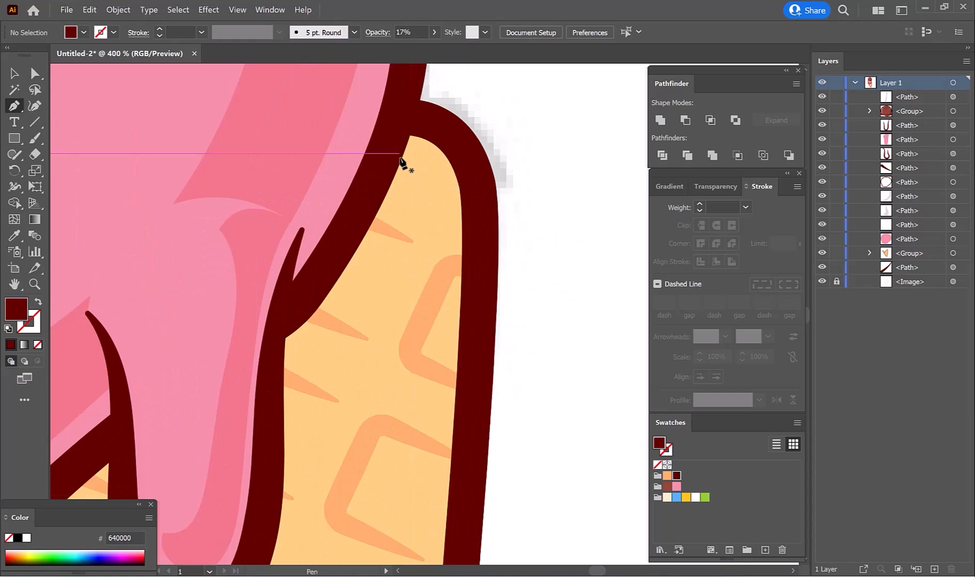
click(400, 154)
drag(451, 206, 450, 255)
scroll(452, 230, down, 4)
drag(449, 386, 433, 205)
scroll(403, 405, up, 2)
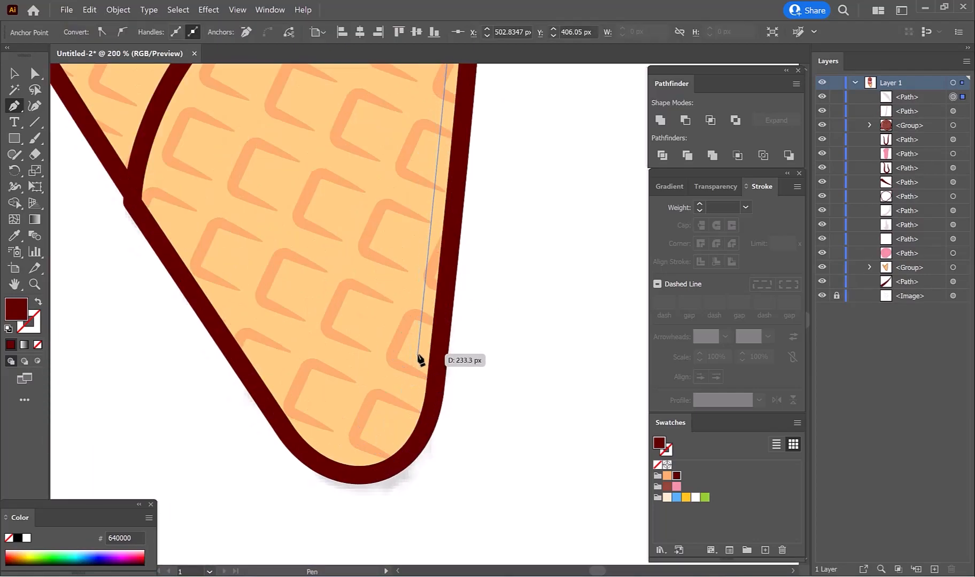
click(418, 353)
drag(342, 447, 350, 386)
drag(235, 348, 231, 341)
Draw the curved inner edge of the dark red cone shadow up to the pink drip and close the shape.
click(283, 323)
scroll(331, 267, down, 2)
drag(371, 193, 351, 152)
scroll(358, 184, up, 2)
click(351, 212)
drag(297, 269, 351, 371)
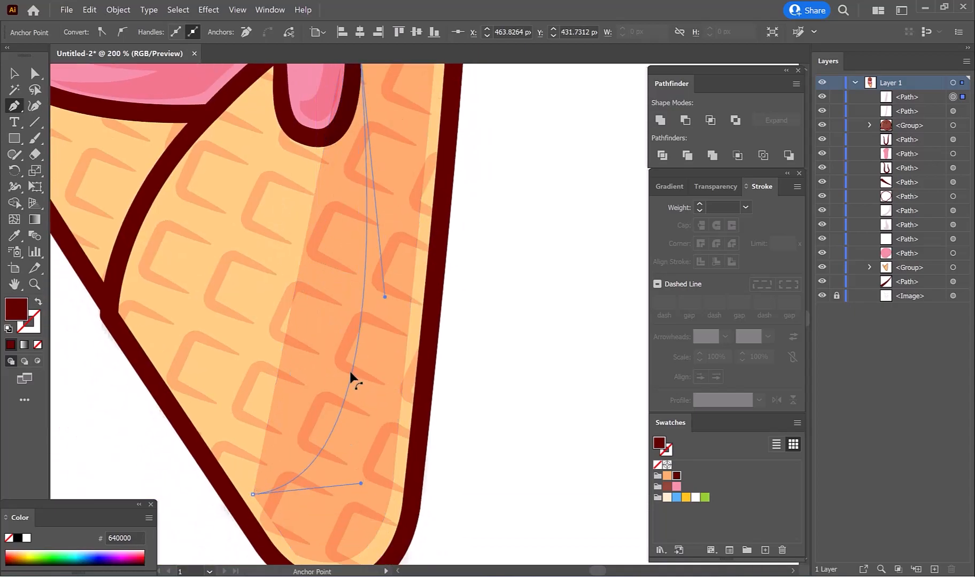
scroll(351, 371, down, 2)
scroll(353, 166, up, 2)
click(415, 93)
scroll(415, 85, up, 1)
click(416, 98)
Trim the excess part of the cone shadow at the pink drip with the Shape Builder.
key(v)
shift+click(418, 154)
key(shift+m)
drag(345, 188, 294, 192)
key(v)
click(501, 196)
scroll(500, 196, down, 2)
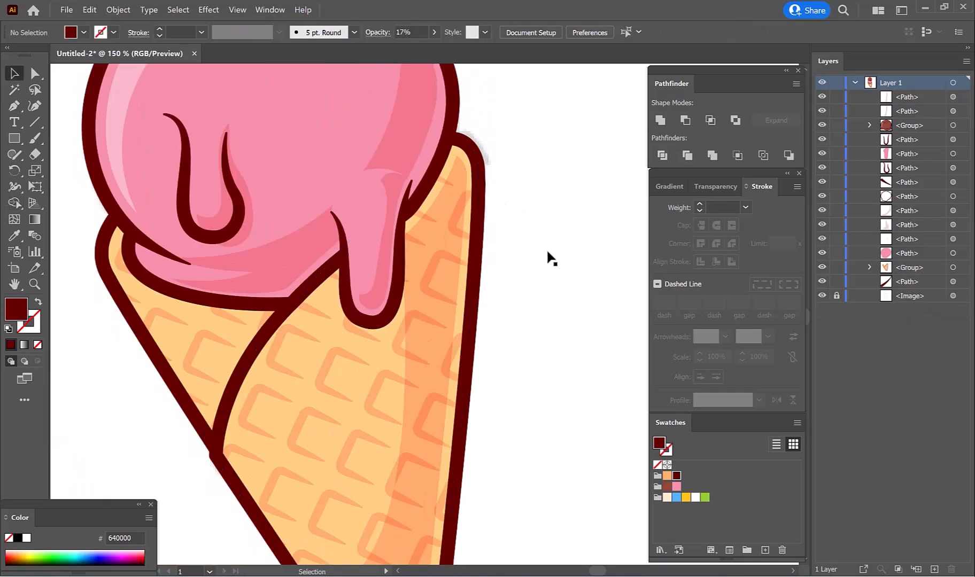
Group all parts of the pink scoop and its drips, and stack the group beneath the chocolate scoop.
drag(469, 254, 422, 263)
drag(521, 246, 586, 340)
drag(508, 155, 141, 179)
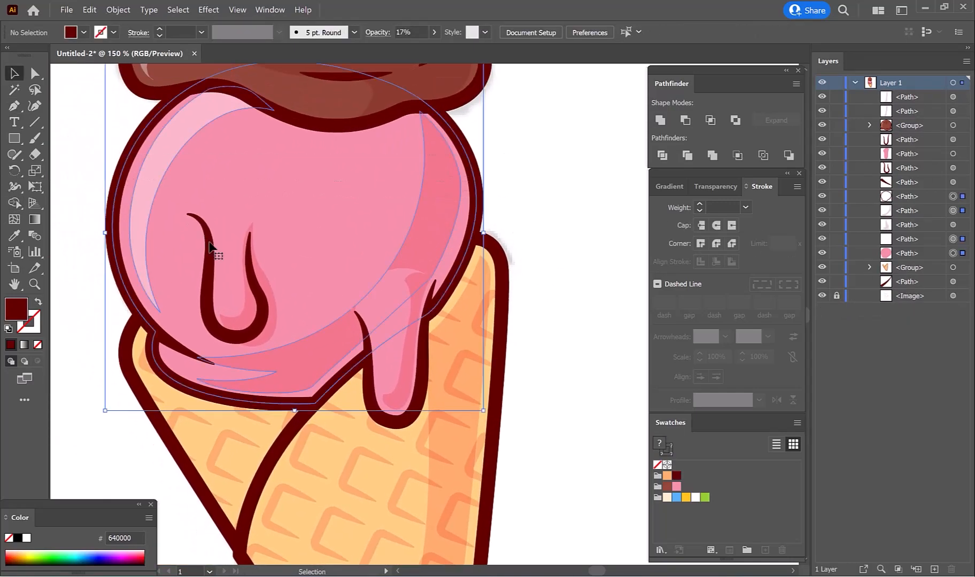
shift+click(208, 236)
shift+click(400, 376)
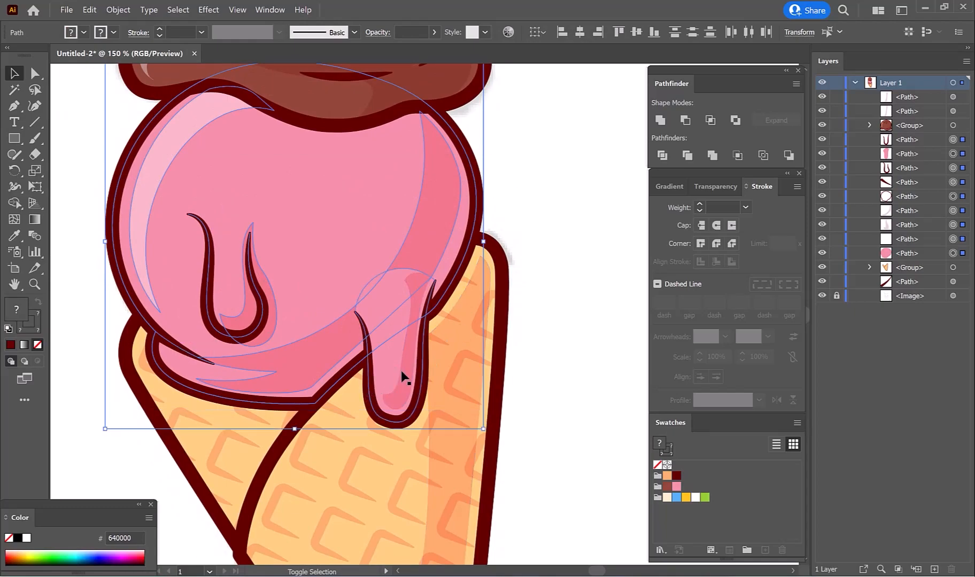
scroll(419, 282, down, 1)
right_click(493, 206)
click(525, 367)
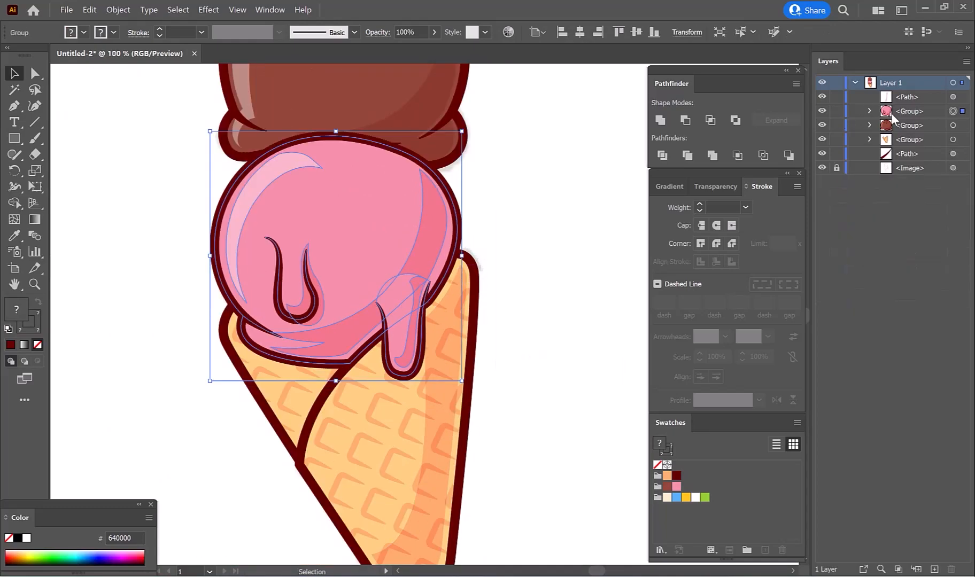
drag(917, 125, 910, 133)
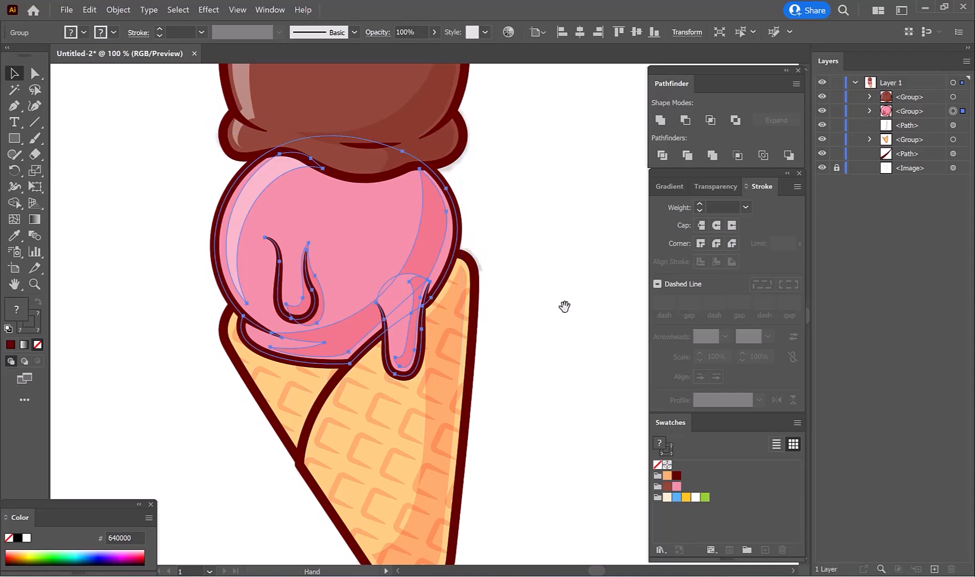
drag(561, 305, 535, 235)
click(497, 304)
Draw a tapered white highlight along the front cone panel's left edge, using the pink scoop highlight's transparent appearance.
drag(493, 309, 515, 255)
click(227, 114)
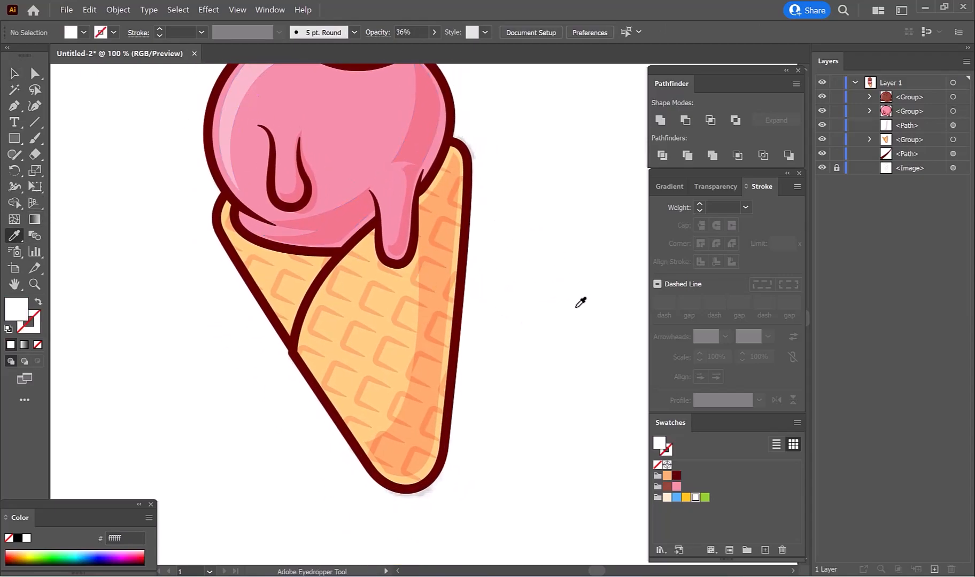
key(p)
drag(344, 324, 326, 268)
click(319, 213)
scroll(319, 214, up, 2)
drag(273, 310, 274, 237)
drag(253, 283, 250, 336)
click(253, 283)
click(365, 466)
click(319, 140)
drag(333, 241, 304, 276)
scroll(330, 235, down, 3)
drag(331, 230, 334, 300)
Draw a matching transparent white highlight along the outer edge of the cone's left back panel.
scroll(333, 301, up, 5)
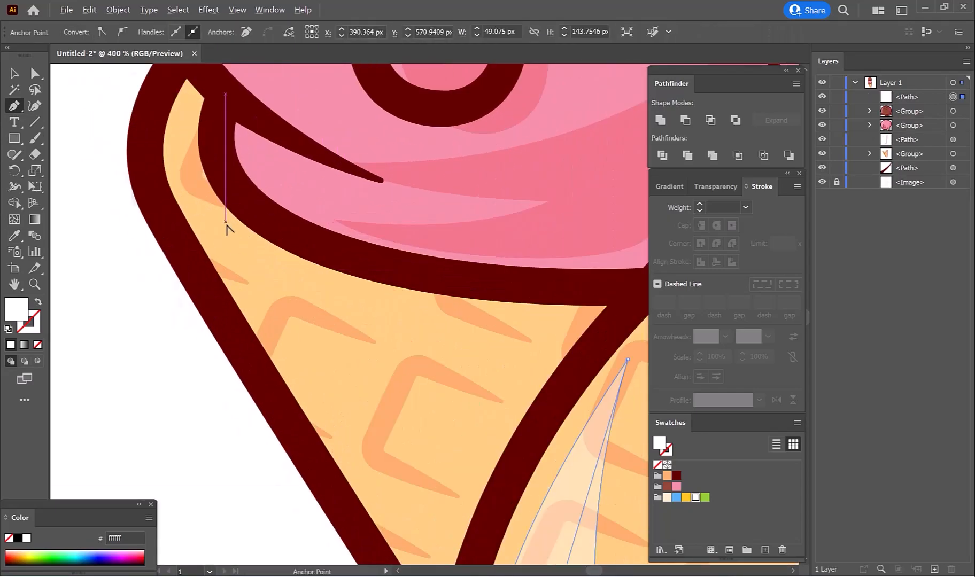
scroll(357, 435, down, 2)
click(178, 158)
click(379, 487)
drag(262, 295, 295, 297)
scroll(287, 278, down, 3)
Set the opacity of both cone highlights to 65%.
key(v)
click(381, 364)
scroll(325, 294, down, 4)
scroll(338, 304, up, 1)
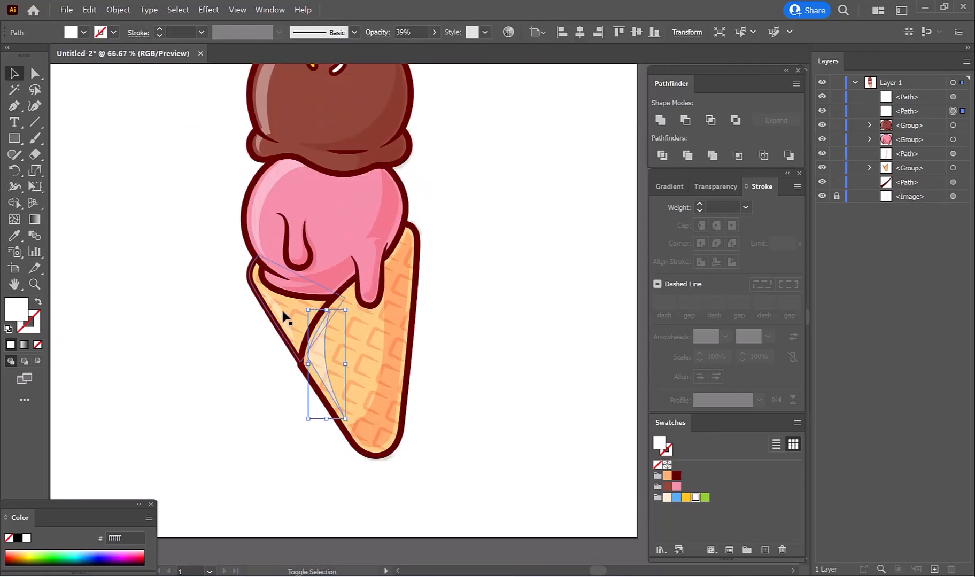
shift+click(285, 316)
click(434, 32)
drag(400, 48, 417, 52)
click(473, 183)
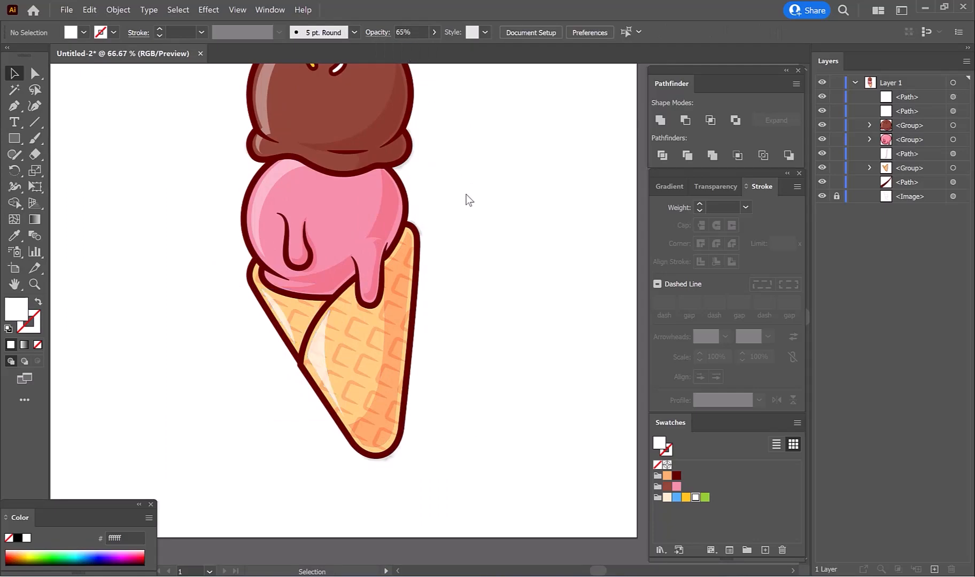
scroll(464, 193, down, 1)
drag(461, 188, 467, 227)
click(10, 244)
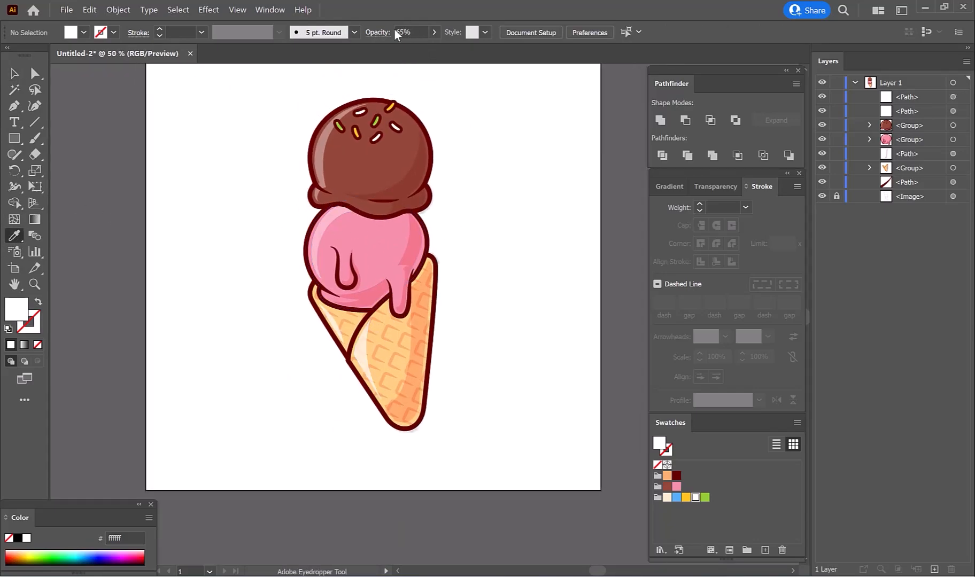
drag(458, 182, 460, 197)
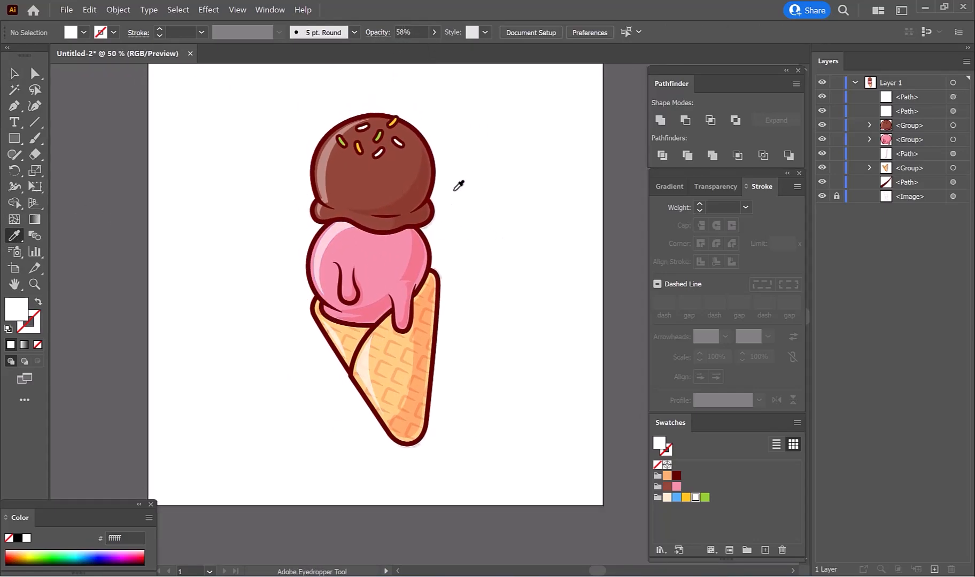
Group the scoops, cone, shadows and highlights into one ice cream group.
key(v)
drag(502, 267, 499, 275)
drag(488, 451, 263, 110)
right_click(470, 181)
click(511, 348)
click(493, 229)
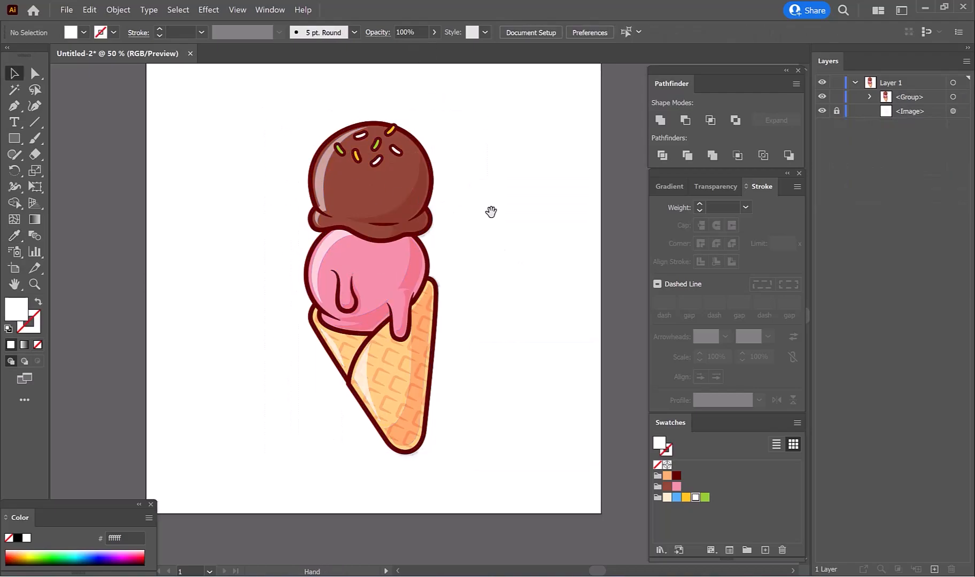
Center the ice cream group on the artboard.
drag(490, 211, 495, 239)
click(388, 237)
drag(379, 256, 384, 252)
click(139, 505)
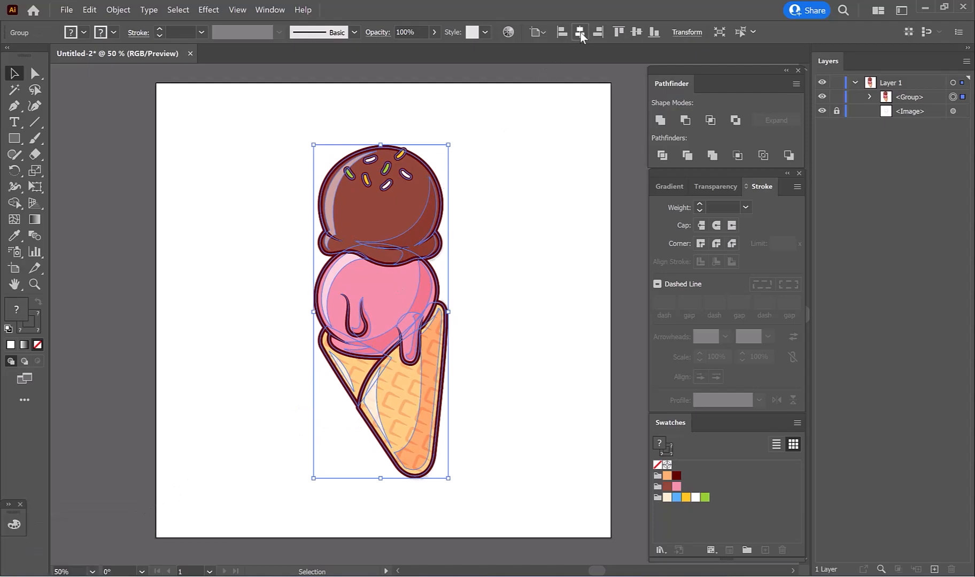
click(185, 192)
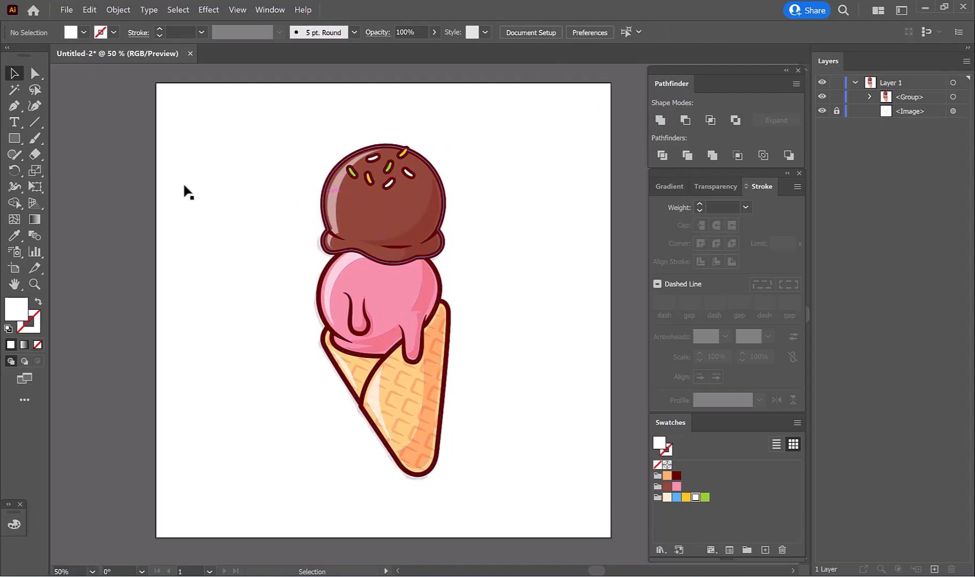
Draw a rectangle covering the whole artboard, fill it with the cream swatch and send it behind the ice cream.
key(m)
drag(156, 83, 613, 534)
scroll(611, 539, up, 3)
scroll(613, 533, down, 3)
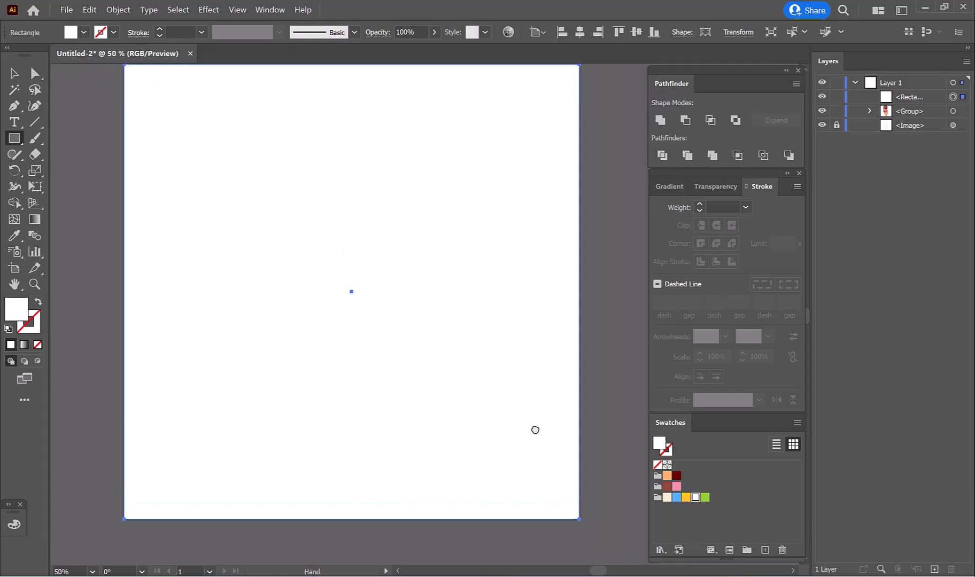
click(666, 497)
key(ctrl+[)
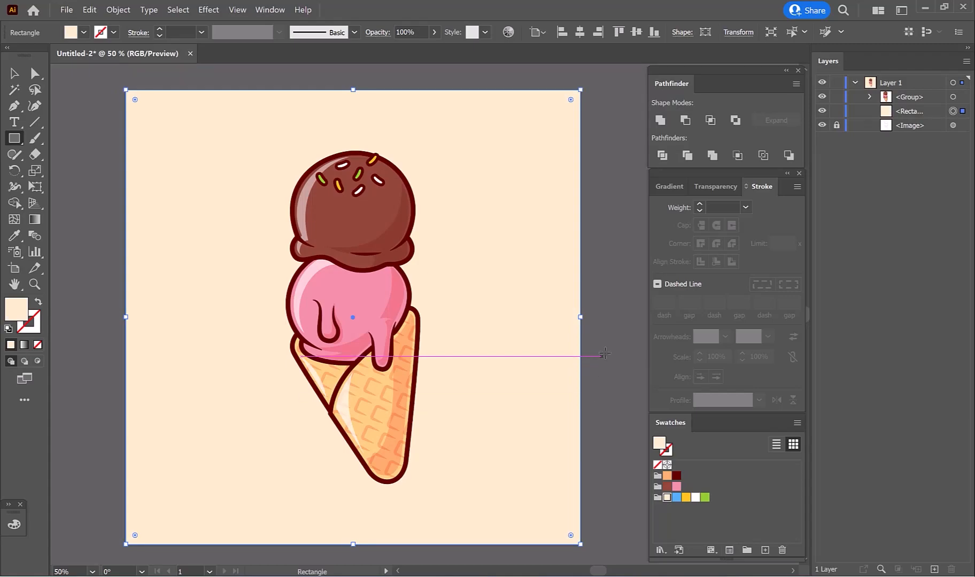
key(v)
click(604, 354)
drag(14, 139, 69, 186)
drag(326, 506, 426, 520)
key(ctrl+z)
Draw a wide, flat ellipse below the cone tip and give it the pink scoop shadow's dark red fill at 17% opacity.
drag(14, 139, 69, 171)
drag(316, 503, 453, 516)
key(i)
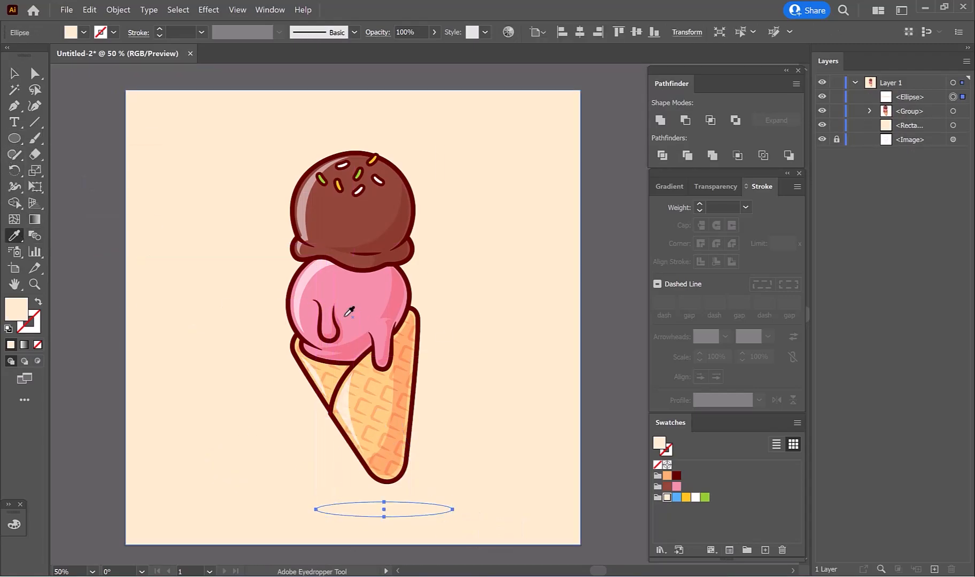
click(396, 299)
Center the ground shadow ellipse horizontally on the artboard.
key(v)
click(580, 33)
click(604, 237)
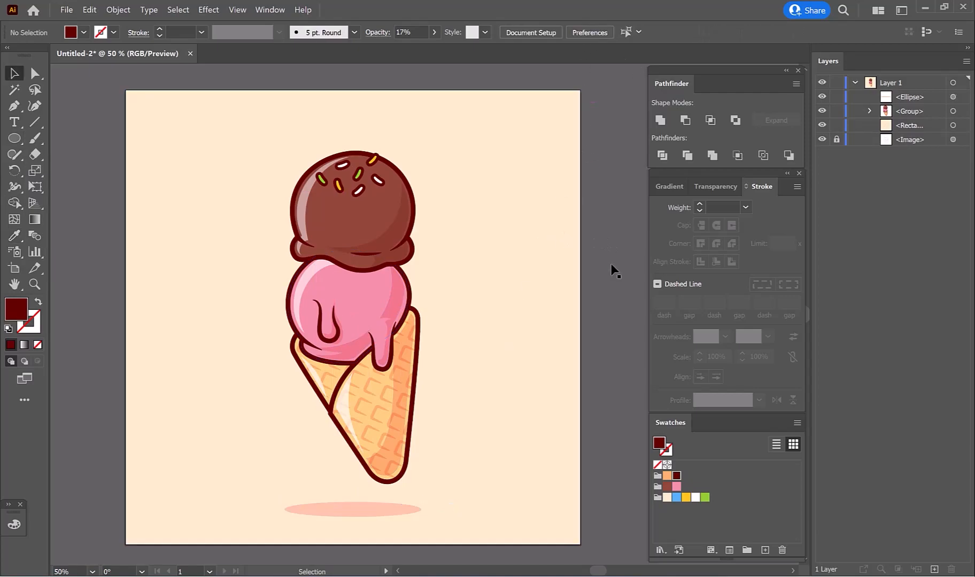